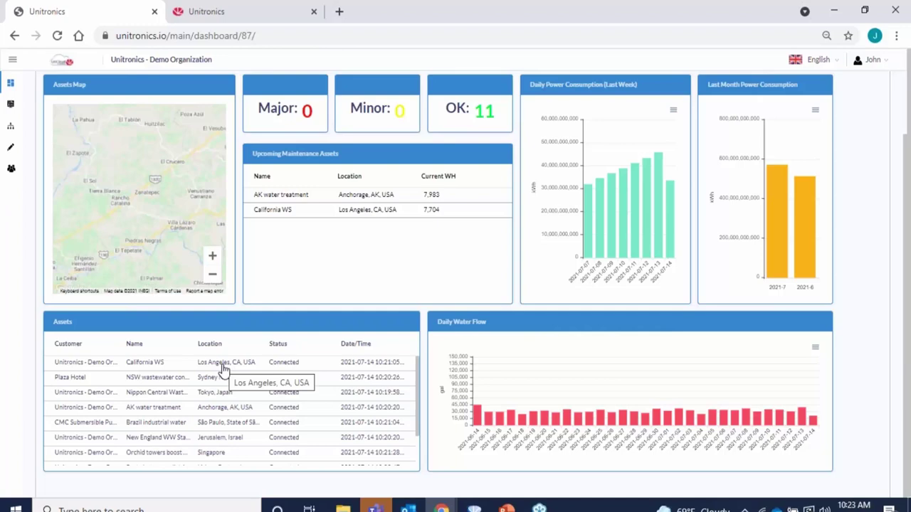
Open the California WS asset's Pumping Details dashboard from the Assets table.
{"action": "left_click", "coordinate": [223, 368]}
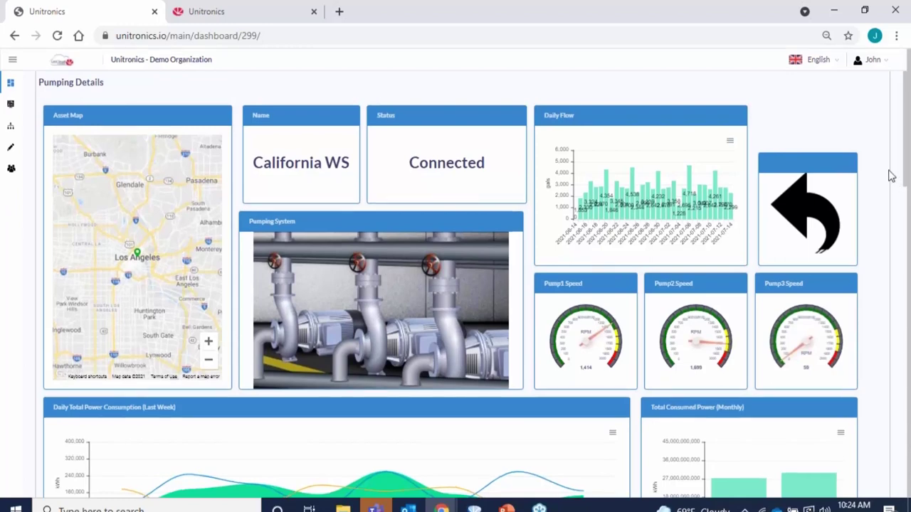
Reveal the Last Day Water Flow chart's SVG, PNG and CSV download options and the Raw Data table.
{"action": "scroll", "coordinate": [837, 110], "scroll_direction": "down", "scroll_amount": 5}
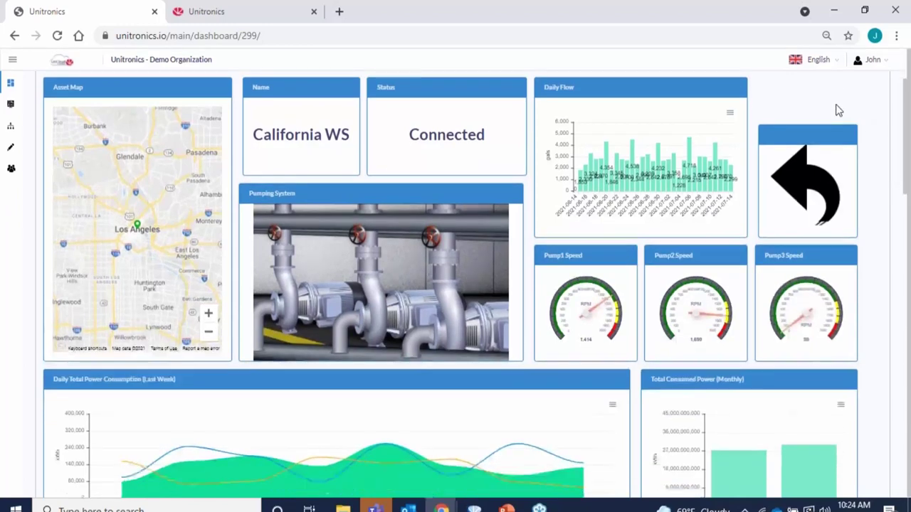
{"action": "scroll", "coordinate": [456, 285], "scroll_direction": "down", "scroll_amount": 3}
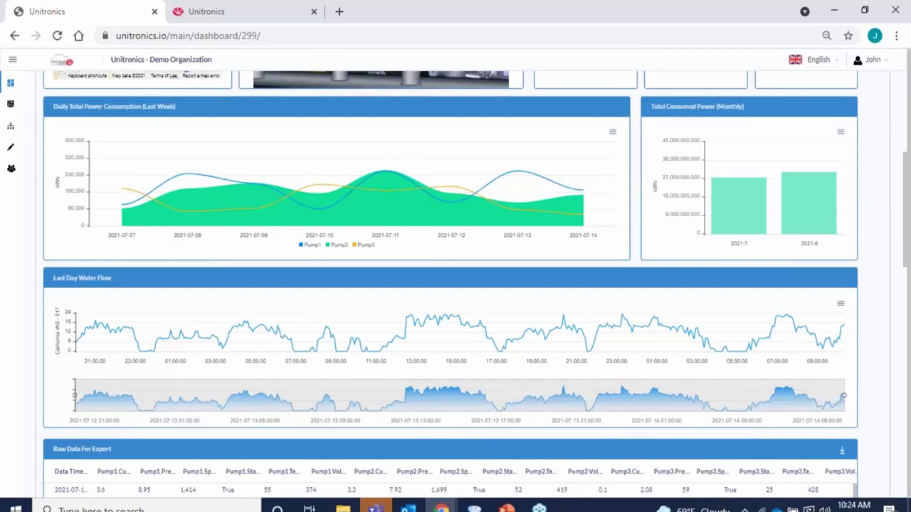
{"action": "left_click", "coordinate": [840, 306]}
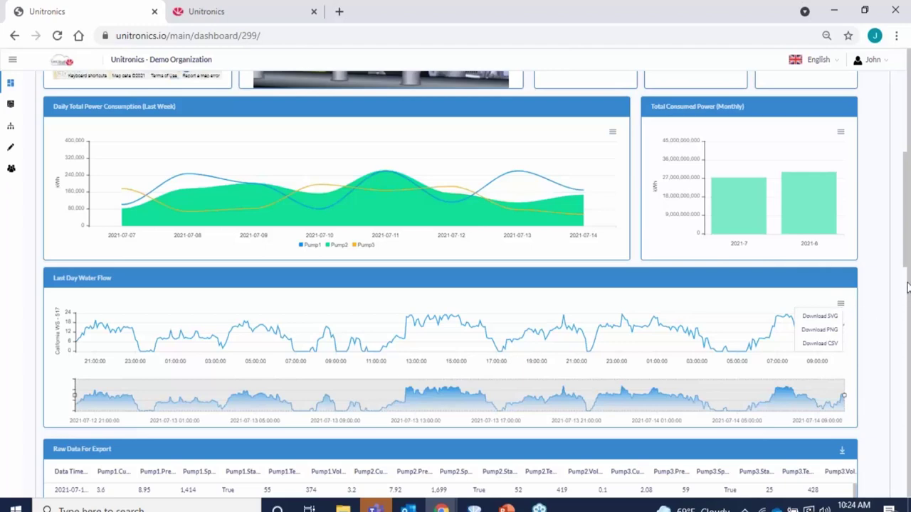
{"action": "scroll", "coordinate": [882, 302], "scroll_direction": "down", "scroll_amount": 2}
{"action": "scroll", "coordinate": [882, 303], "scroll_direction": "down", "scroll_amount": 3}
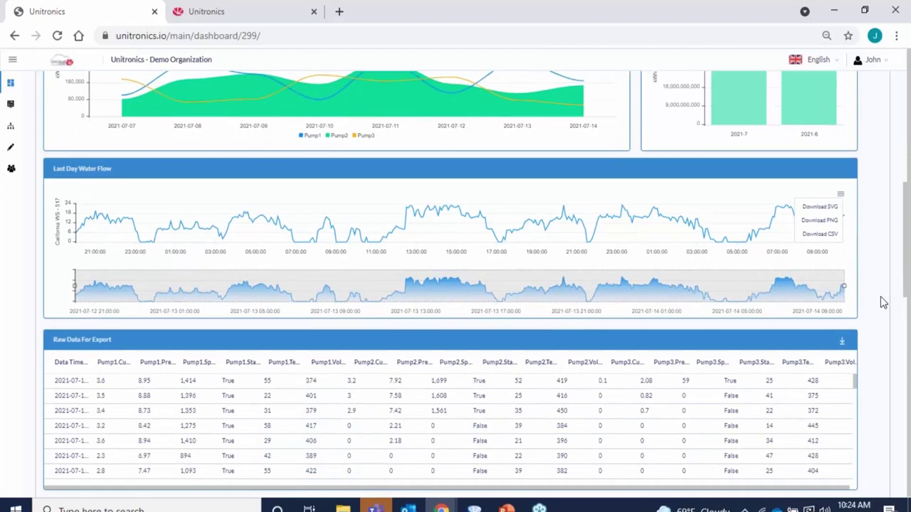
{"action": "scroll", "coordinate": [883, 303], "scroll_direction": "down", "scroll_amount": 1}
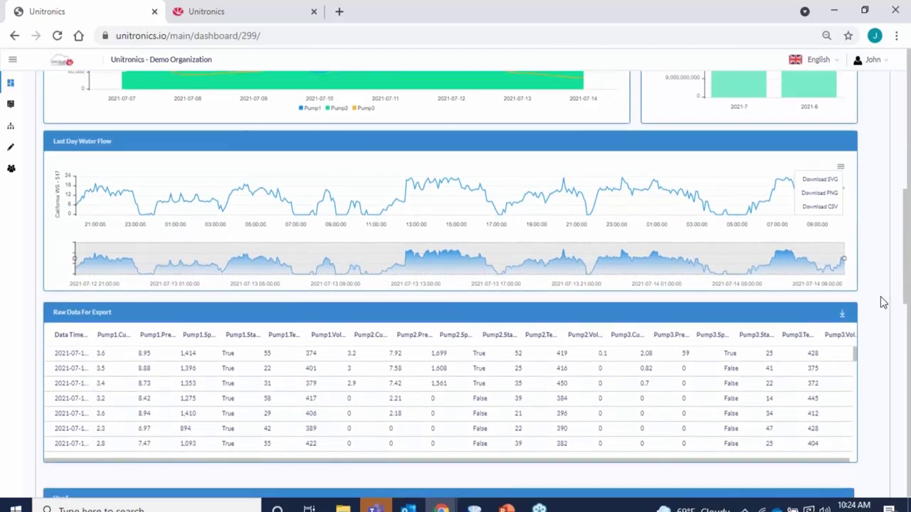
Bring up the UniApps/Screenshot/Cancel popup on the remote Boost Pumping System HMI.
{"action": "left_click_drag", "start_coordinate": [908, 291], "coordinate": [909, 396]}
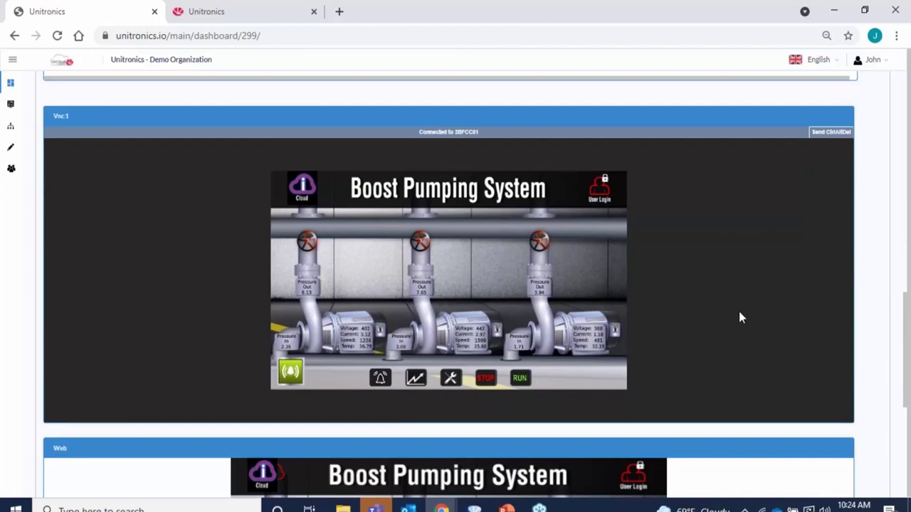
{"action": "left_click", "coordinate": [625, 181]}
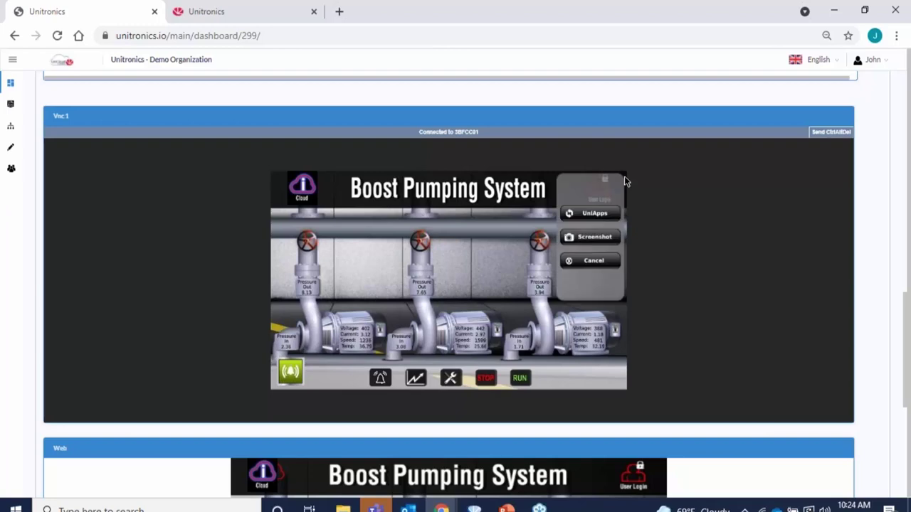
Browse the panel's Global Tags via UniApps Memory, then move down to the Web panel.
{"action": "left_click", "coordinate": [589, 215]}
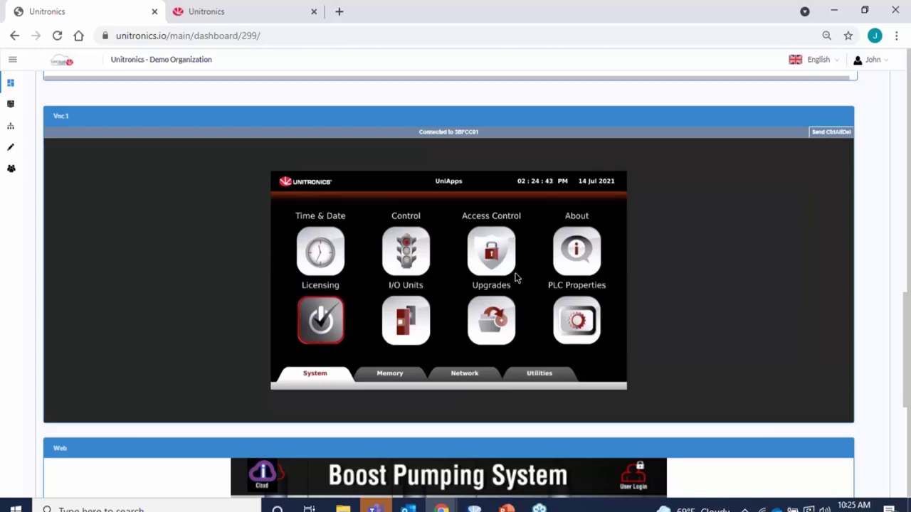
{"action": "left_click", "coordinate": [401, 380]}
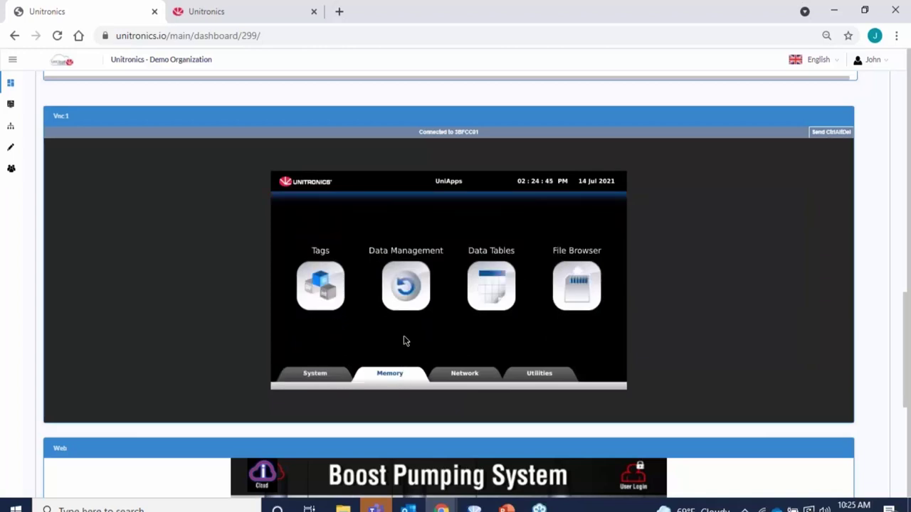
{"action": "left_click", "coordinate": [324, 294]}
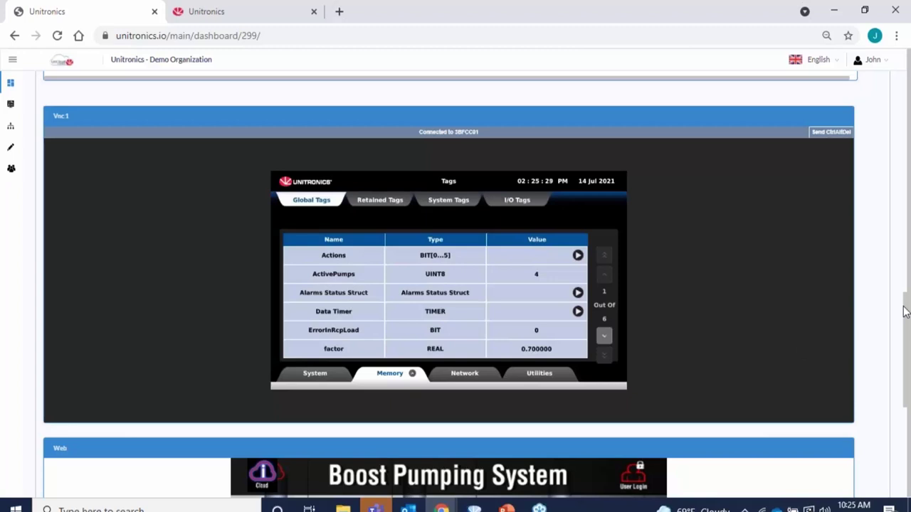
{"action": "left_click_drag", "start_coordinate": [906, 312], "coordinate": [908, 405]}
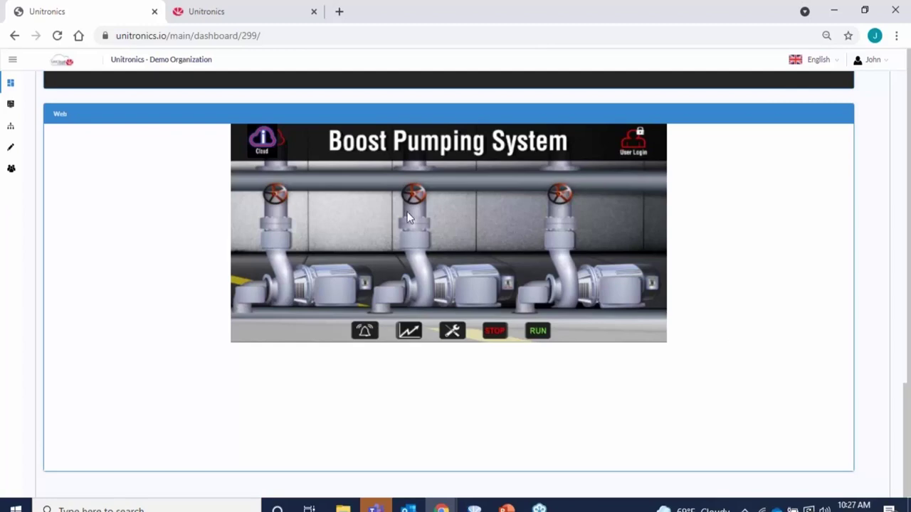
Confirm the web HMI's UniCloud status is Enabled, then bring the UniStream Cloud project forward in UniLogic.
{"action": "left_click", "coordinate": [261, 141]}
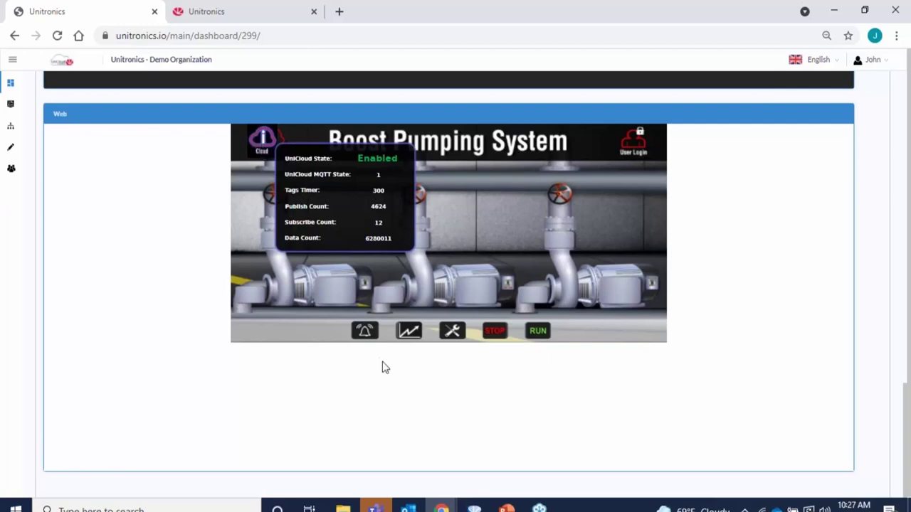
{"action": "left_click", "coordinate": [474, 508]}
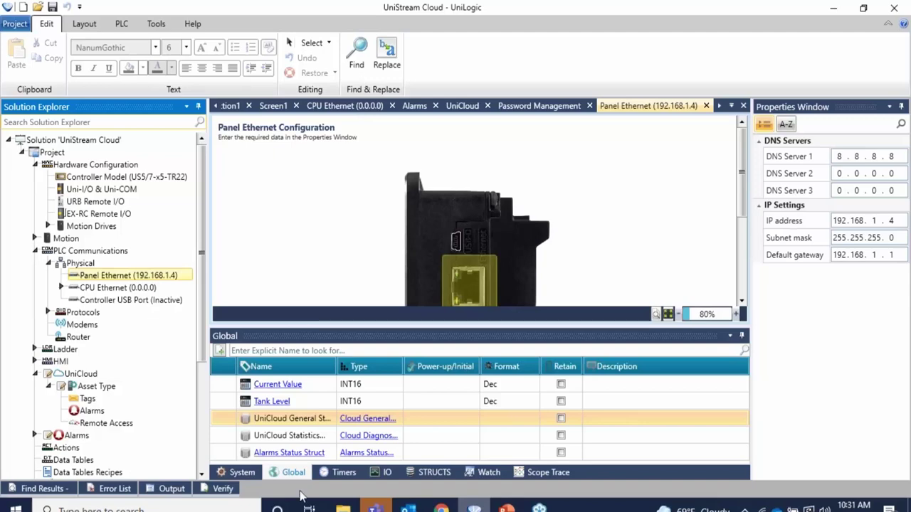
{"action": "left_click_drag", "start_coordinate": [201, 306], "coordinate": [50, 380]}
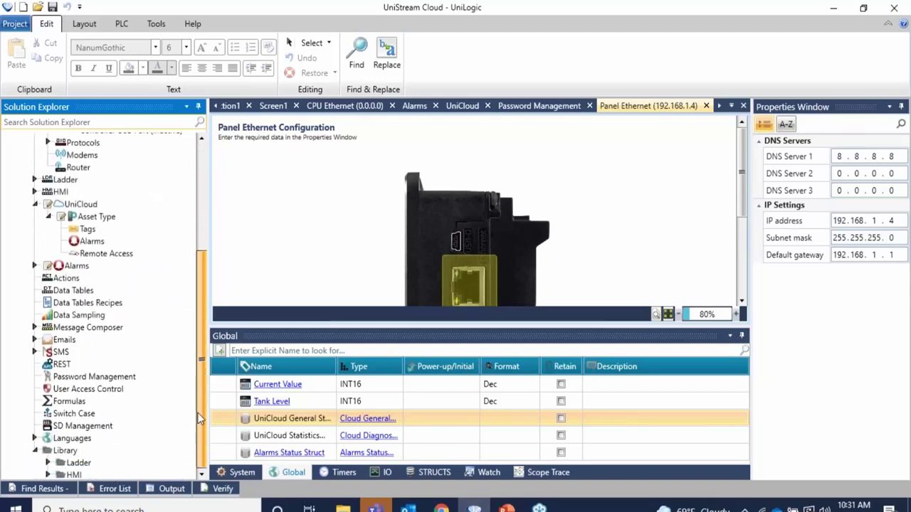
{"action": "double_click", "coordinate": [132, 381]}
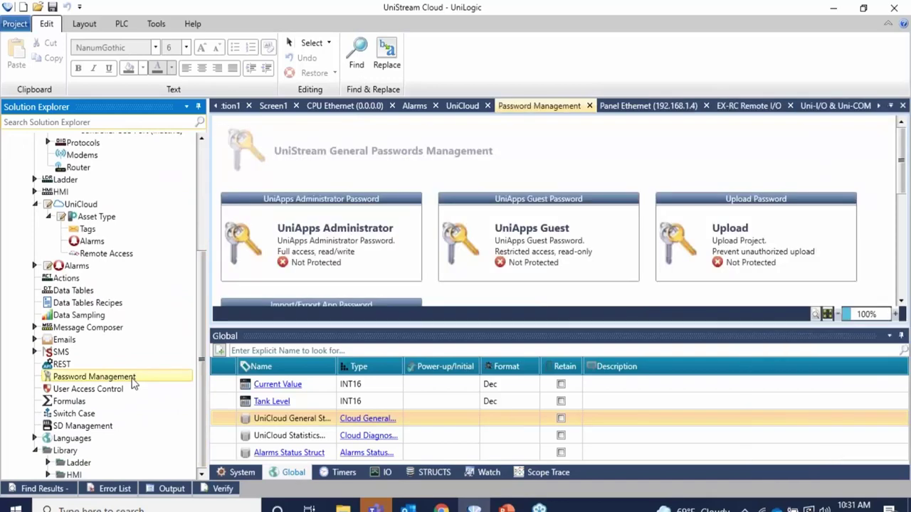
{"action": "left_click", "coordinate": [900, 302]}
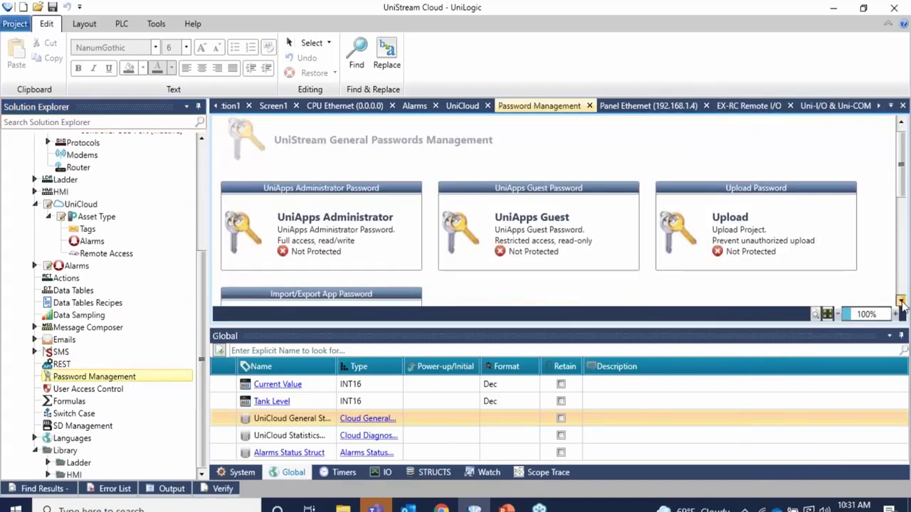
{"action": "left_click", "coordinate": [900, 301]}
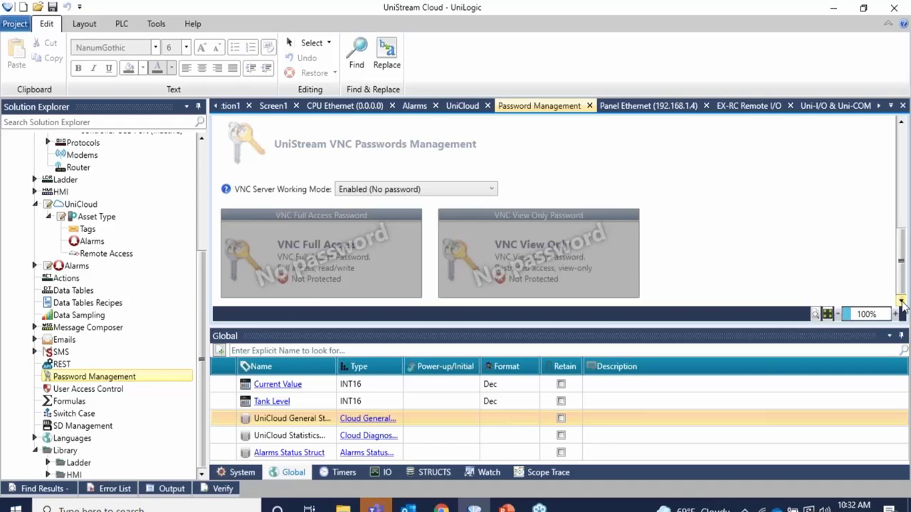
{"action": "left_click", "coordinate": [448, 191]}
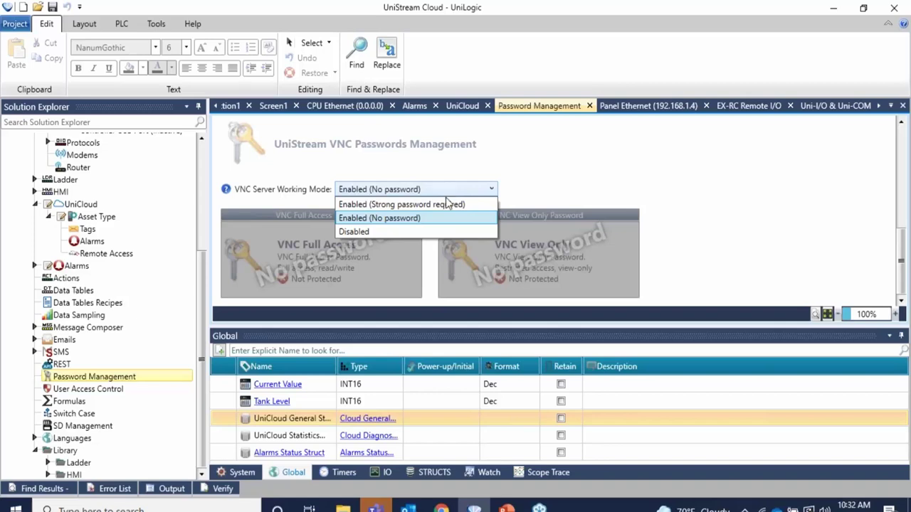
{"action": "left_click", "coordinate": [429, 222]}
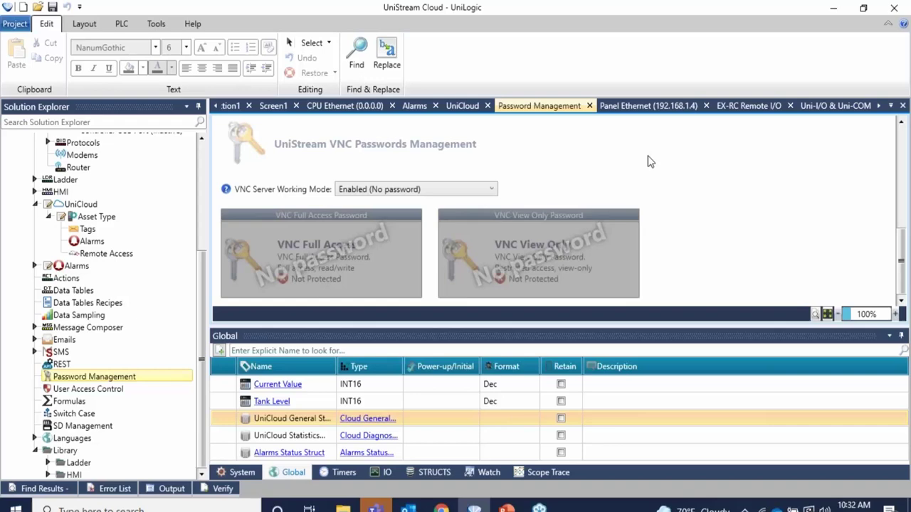
Open the UniCloud Asset Type settings and start the Cloud Login Credentials sign-in.
{"action": "left_click", "coordinate": [102, 206]}
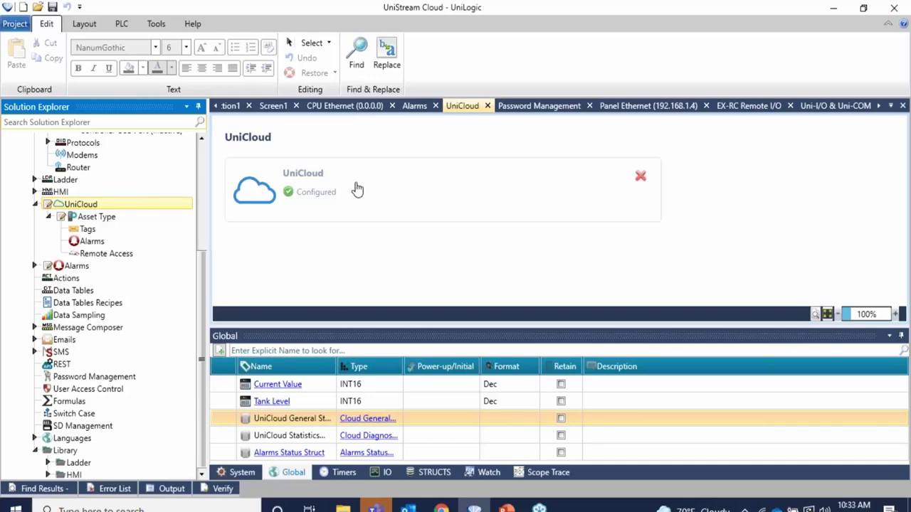
{"action": "key", "text": "Down"}
{"action": "key", "text": "Return"}
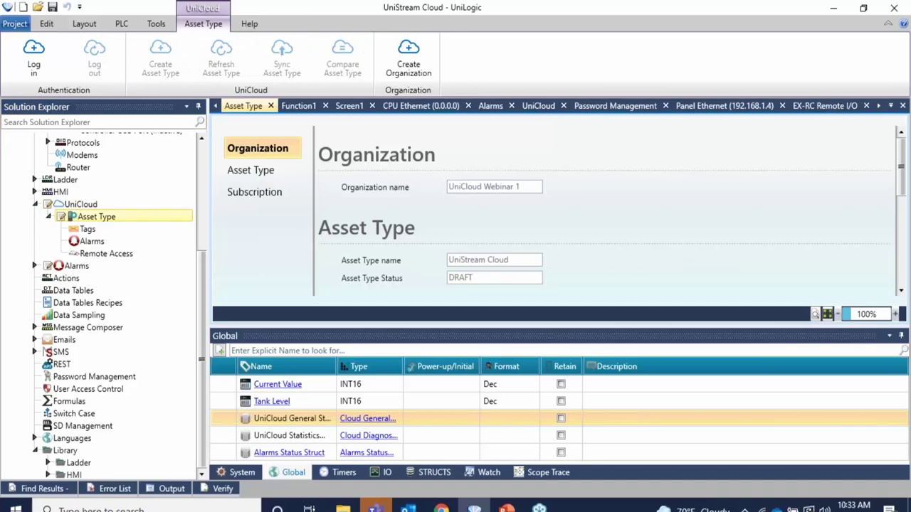
{"action": "left_click", "coordinate": [47, 53]}
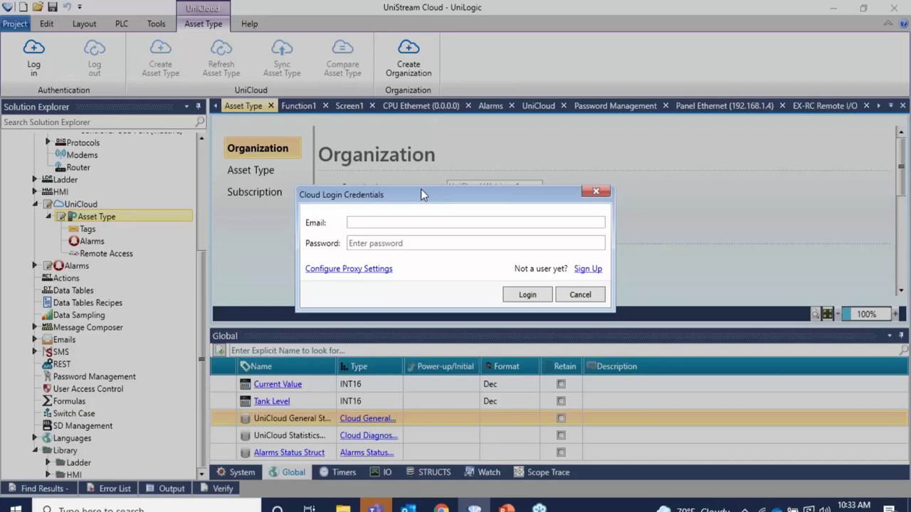
Log in to UniCloud with the account e-mail and password.
{"action": "left_click", "coordinate": [424, 221]}
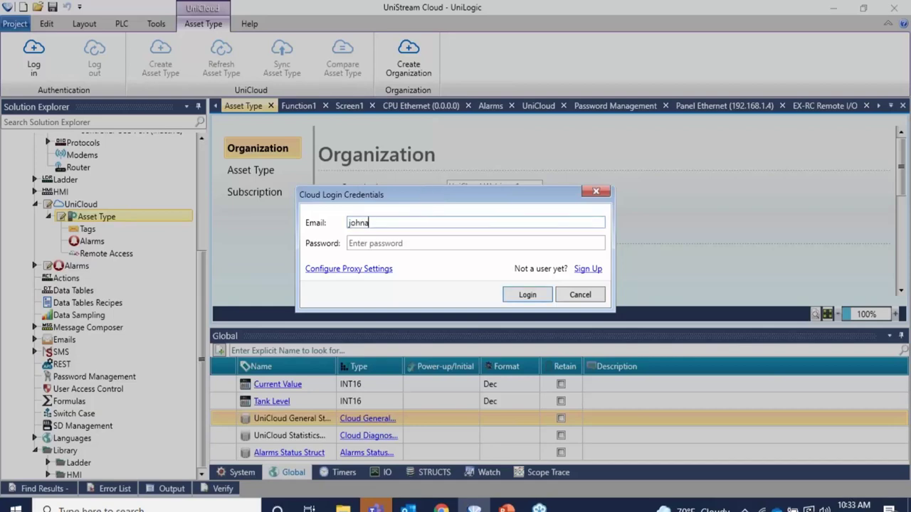
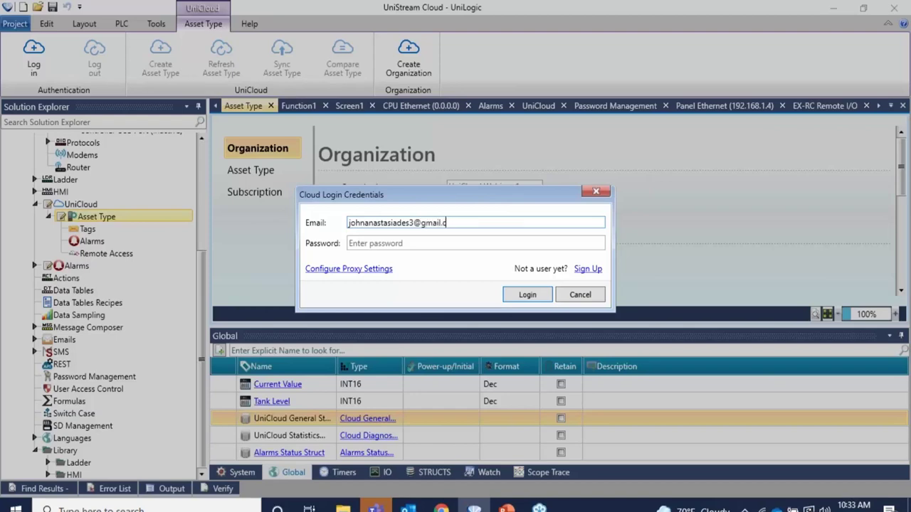
{"action": "left_click", "coordinate": [430, 242]}
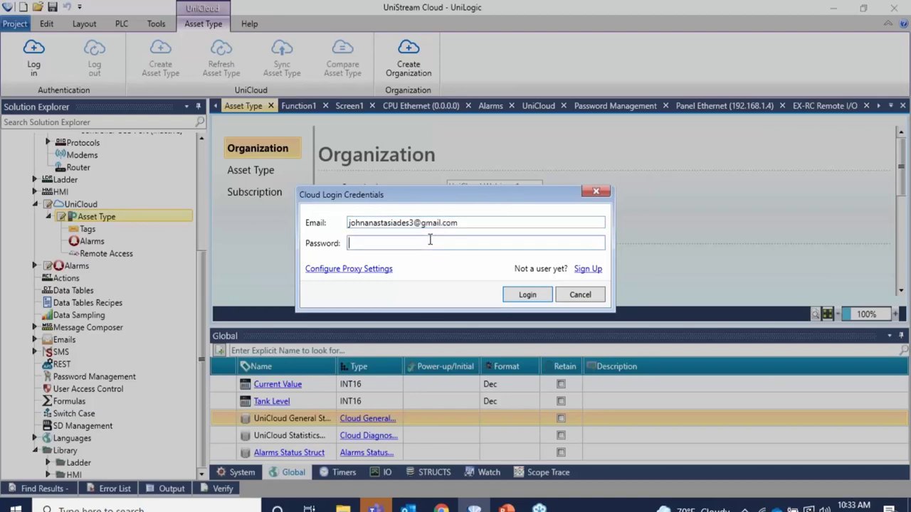
{"action": "type", "text": "**************"}
{"action": "key", "text": "Return"}
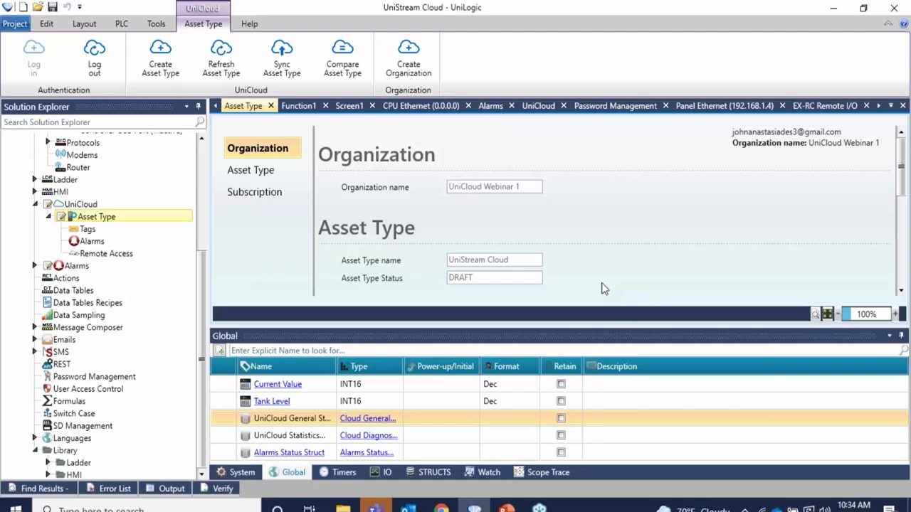
Review the Current Value and Tank Level Read/Write tags, then view the asset type's Alarms page.
{"action": "left_click", "coordinate": [117, 227]}
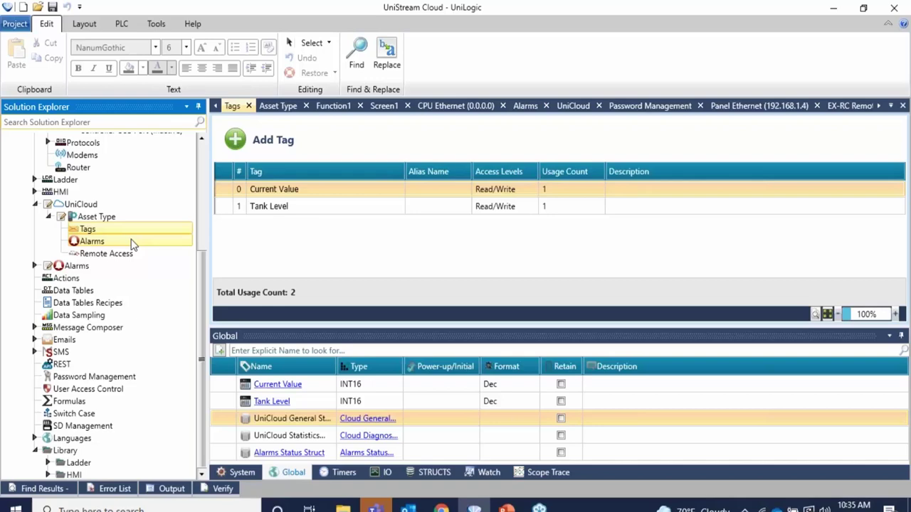
{"action": "left_click", "coordinate": [91, 241]}
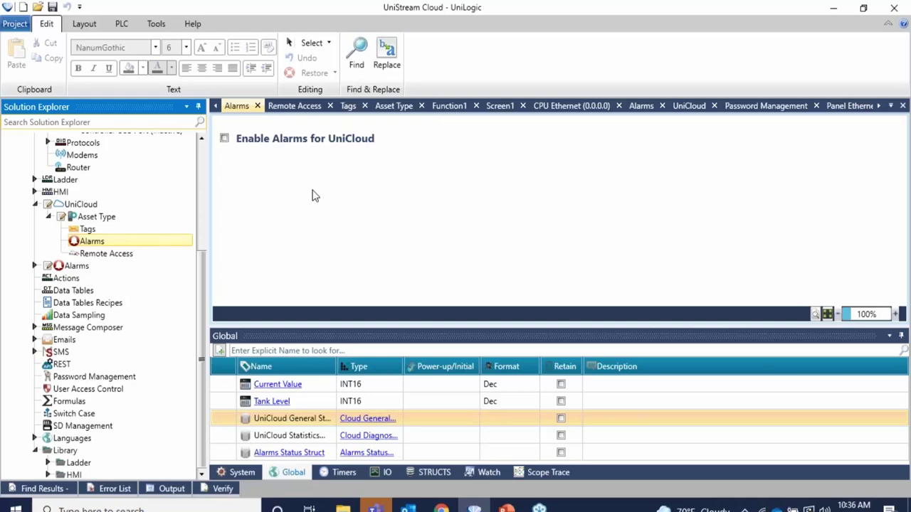
Enable Alarms for UniCloud, including Alarm Group 1 and Alarm 1 (General.Battery Low ON).
{"action": "left_click", "coordinate": [225, 140]}
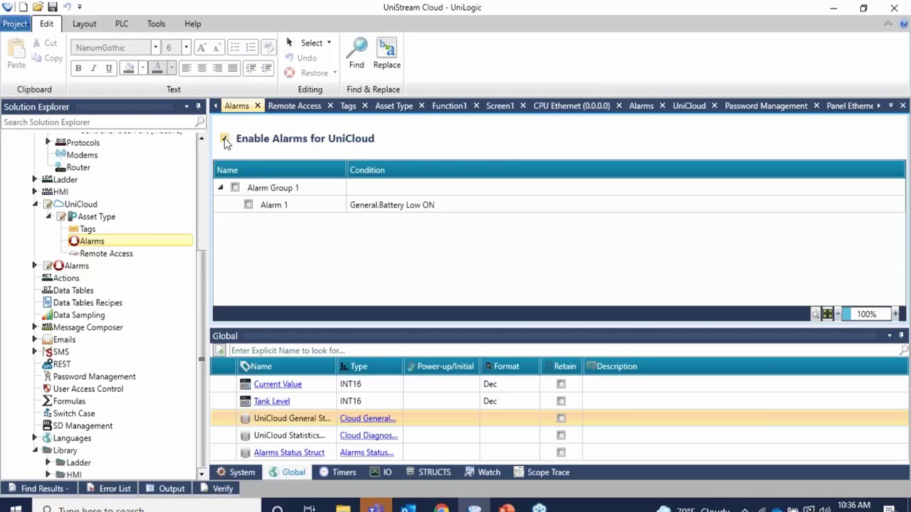
{"action": "left_click", "coordinate": [235, 187]}
{"action": "left_click", "coordinate": [248, 205]}
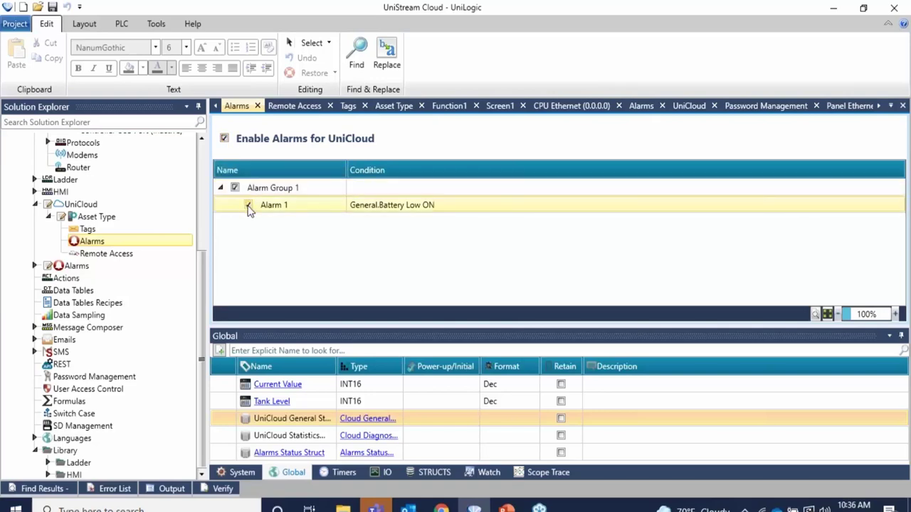
{"action": "left_click", "coordinate": [241, 195]}
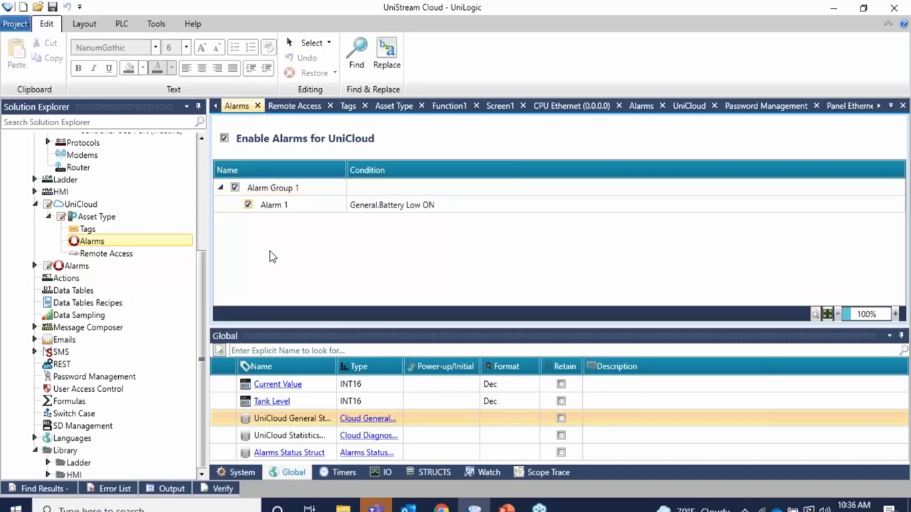
Check Remote Access Control Enabled, inspect UniCloud General Struct, and return to the Asset Type page.
{"action": "left_click", "coordinate": [145, 258]}
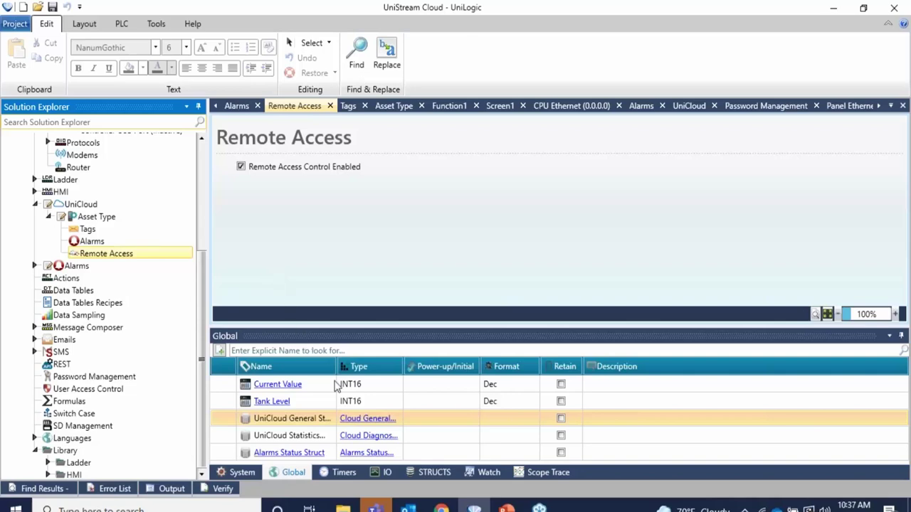
{"action": "left_click", "coordinate": [365, 420]}
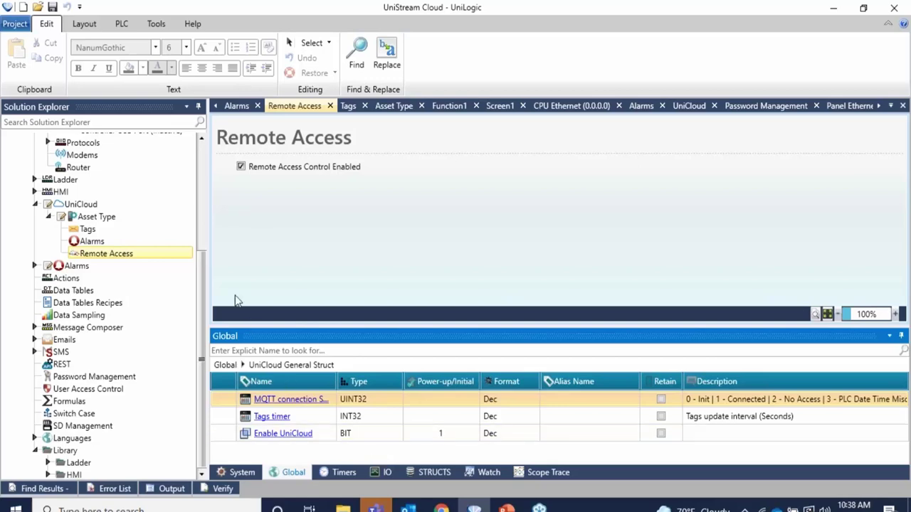
{"action": "left_click", "coordinate": [131, 221]}
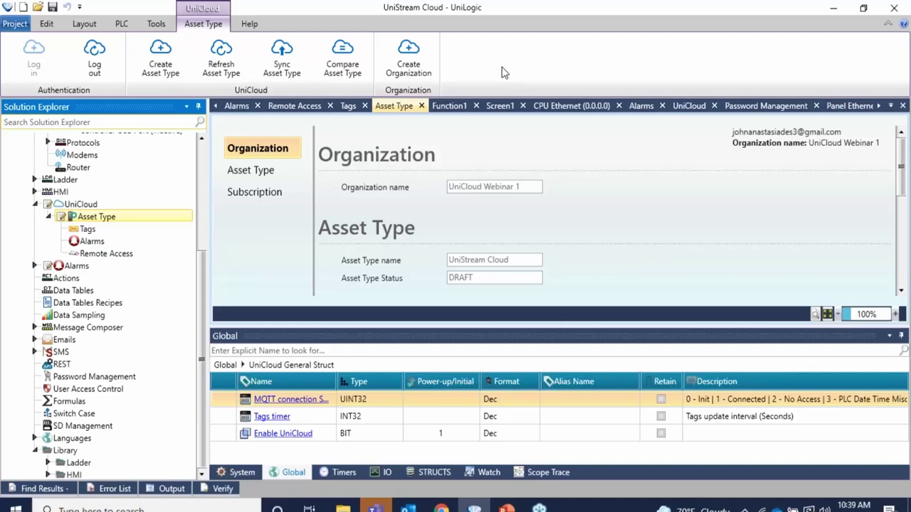
Bring the UniCloud browser window forward, leaving the UniStream Cloud asset type in DRAFT.
{"action": "mouse_move", "coordinate": [441, 507]}
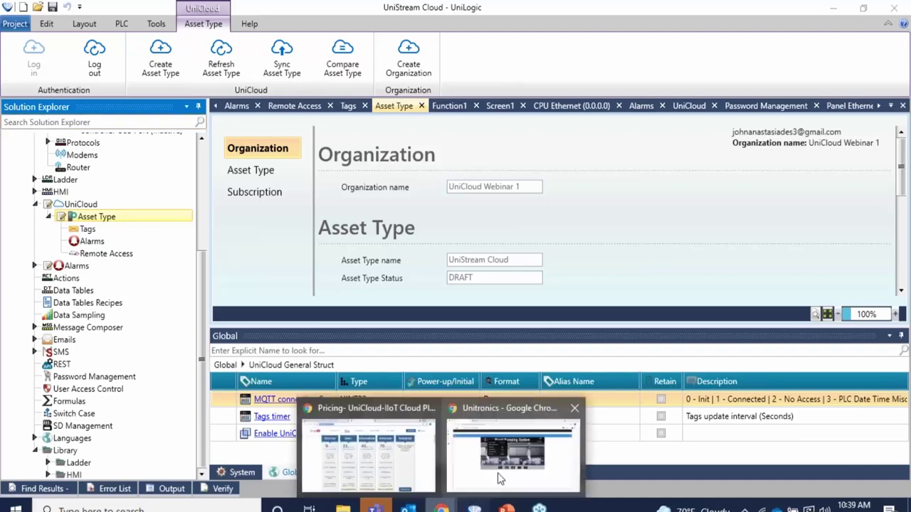
{"action": "left_click", "coordinate": [500, 479]}
Show the Device Management assets tab and expand the side menu with its section labels.
{"action": "left_click", "coordinate": [266, 18]}
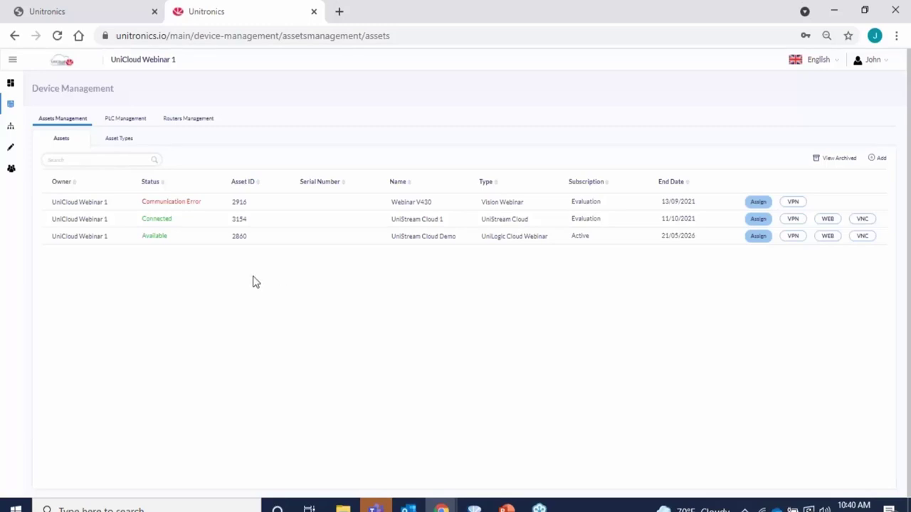
{"action": "left_click", "coordinate": [13, 59]}
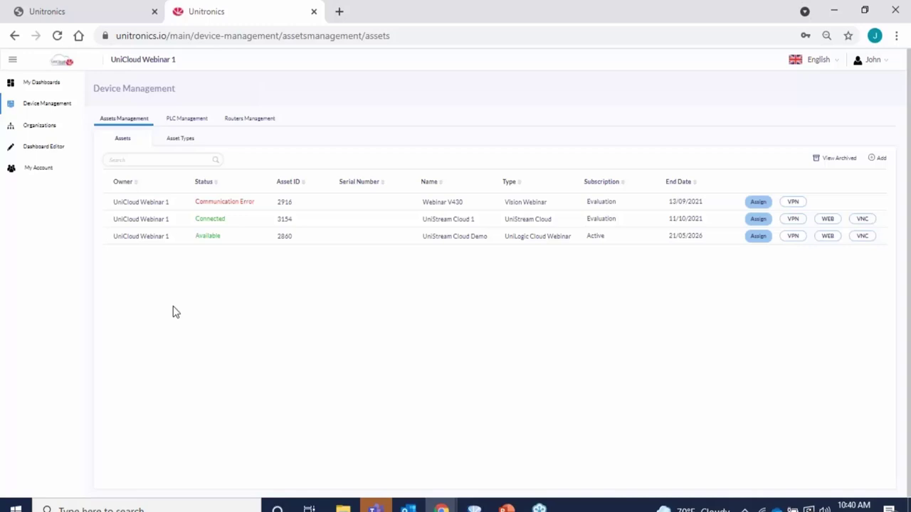
Review the Draft UniStream Cloud asset type and its tags in Asset Types, then close it.
{"action": "left_click", "coordinate": [183, 140]}
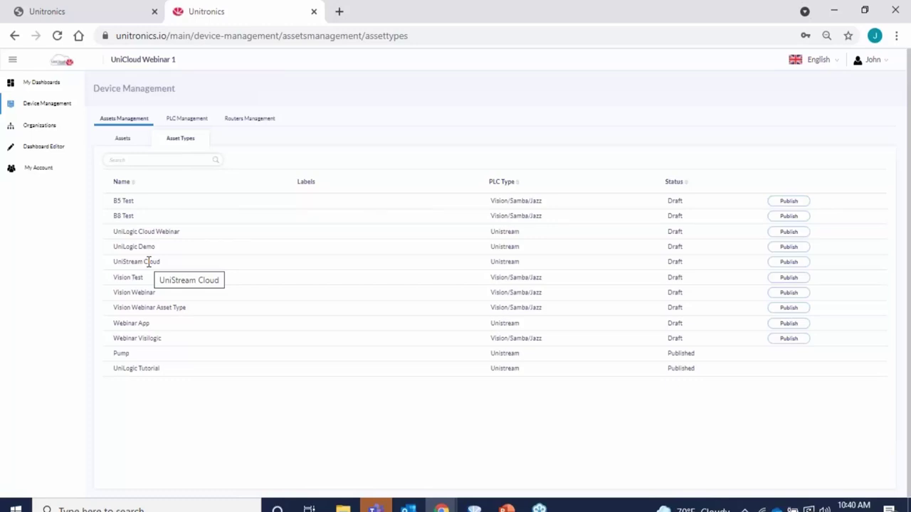
{"action": "left_click", "coordinate": [148, 262]}
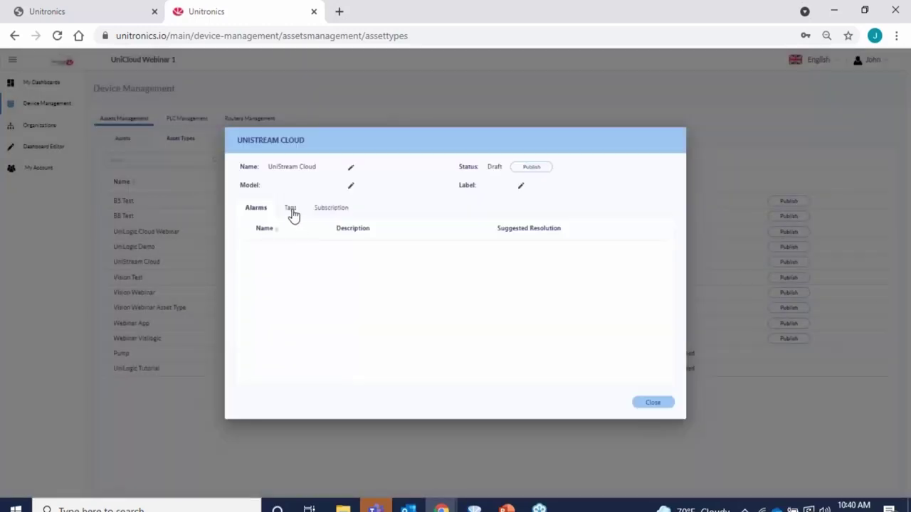
{"action": "left_click", "coordinate": [292, 215]}
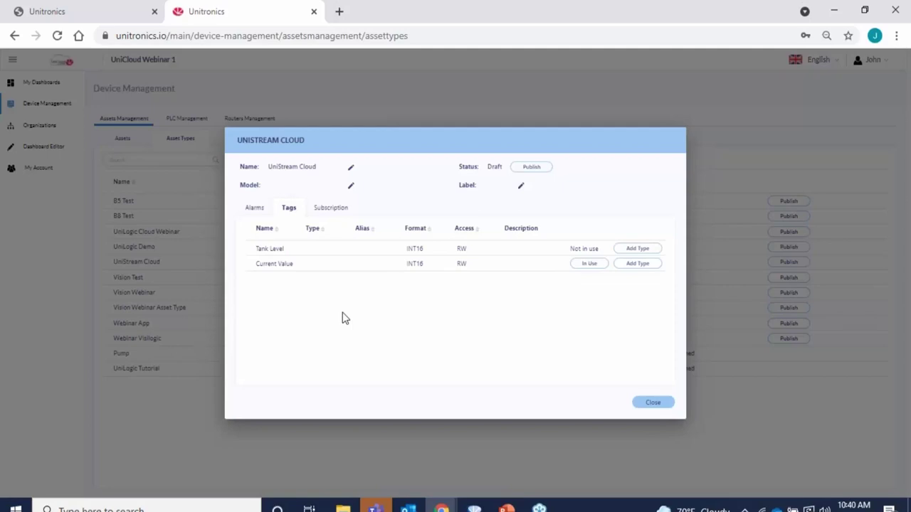
{"action": "left_click", "coordinate": [653, 403]}
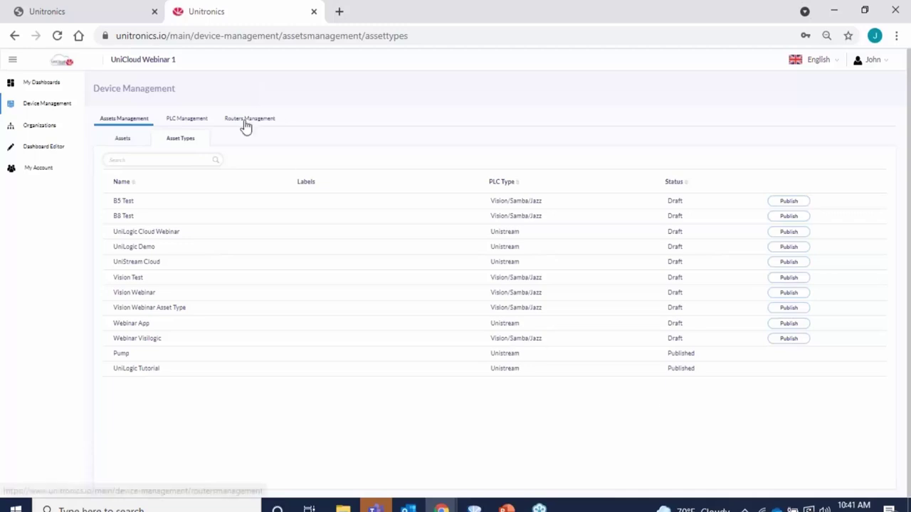
Back in Assets, open the connected UniStream Cloud 1 details (Columbus, OH, USA).
{"action": "left_click", "coordinate": [123, 140]}
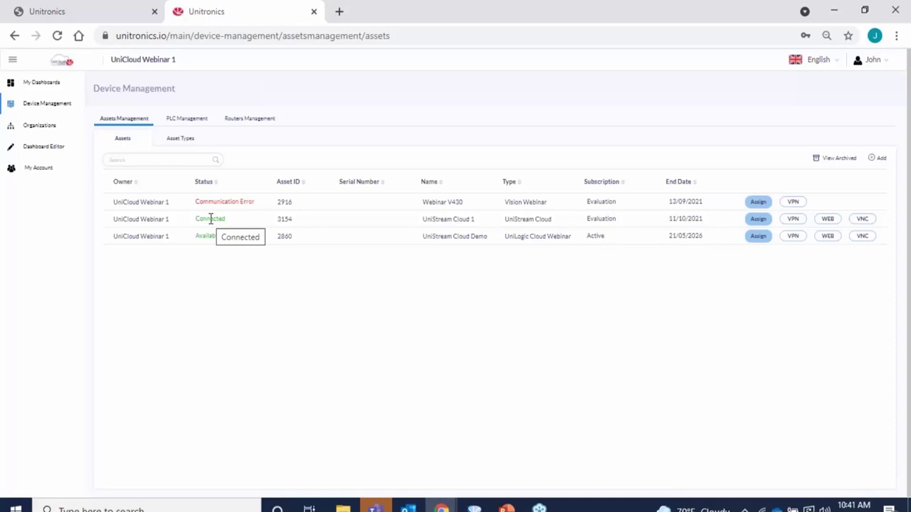
{"action": "left_click", "coordinate": [210, 218]}
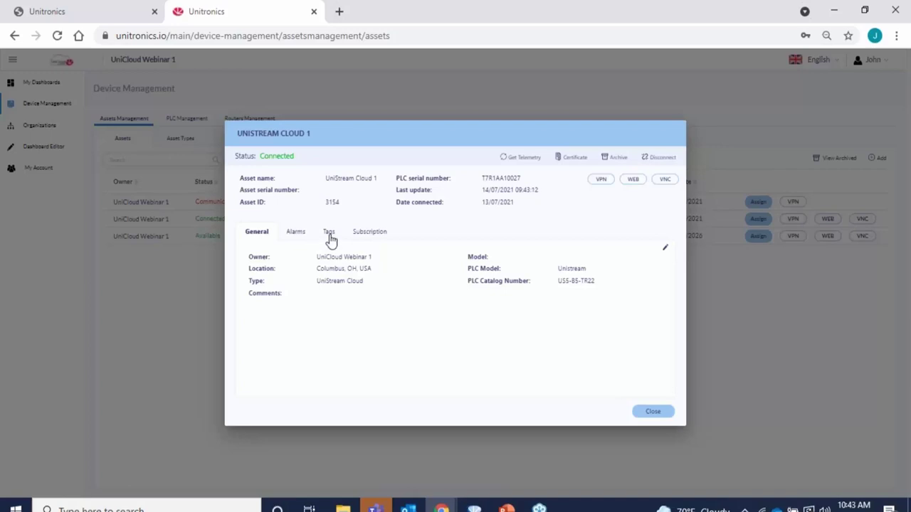
List UniStream Cloud 1's tags: Tank Level 0 and Current Value 30.
{"action": "left_click", "coordinate": [329, 233]}
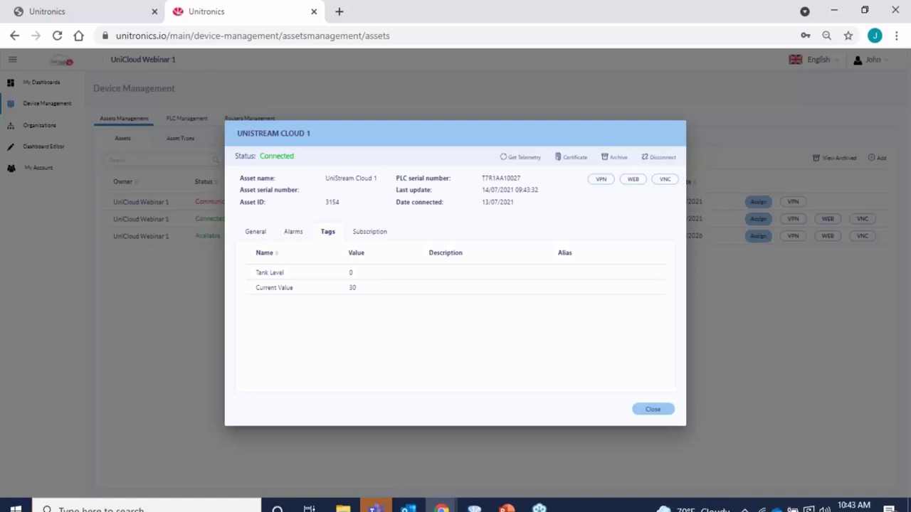
Show the asset's subscription: 00:00:01 tags timer interval, Intermediate plan required.
{"action": "left_click", "coordinate": [366, 233]}
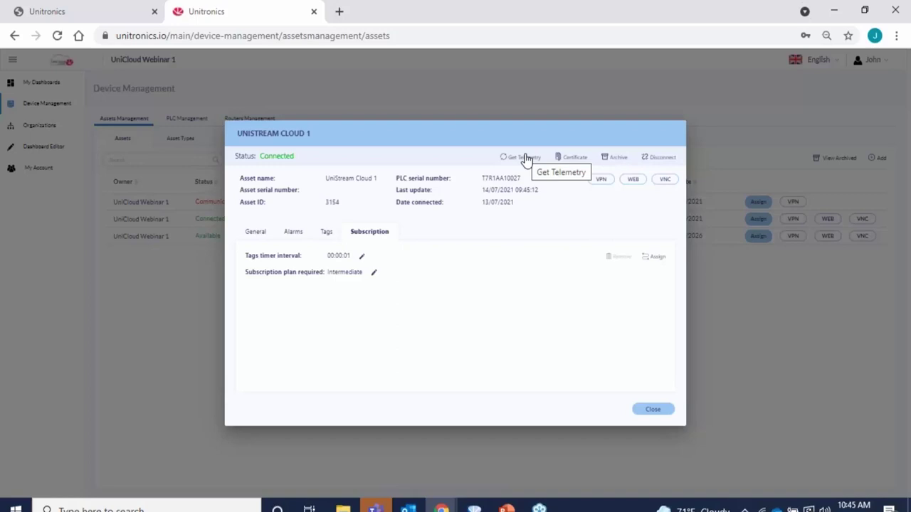
Refresh UniStream Cloud 1's data, showing last update 14/07/2021 09:45:42 while Connected.
{"action": "left_click", "coordinate": [525, 158]}
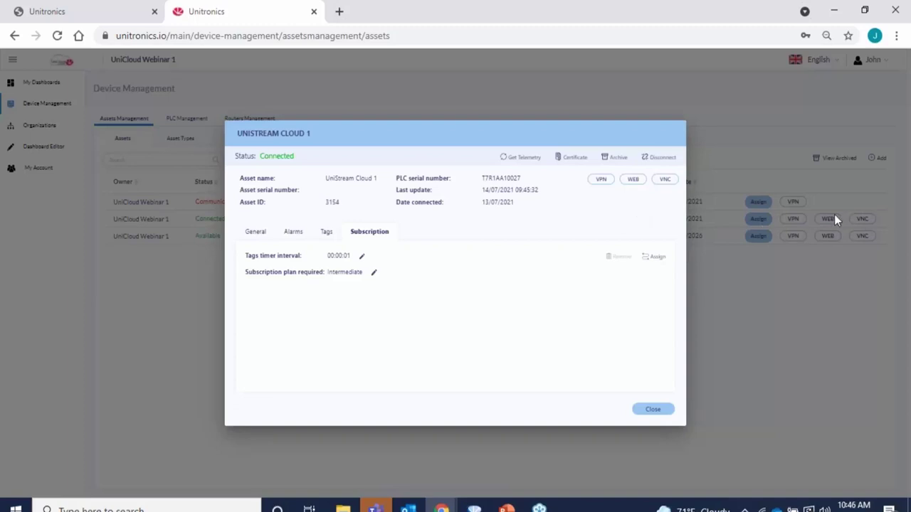
Open a noVNC session to the panel and show its UniCloud app reporting Mode: UniCloud Asset.
{"action": "left_click", "coordinate": [666, 181]}
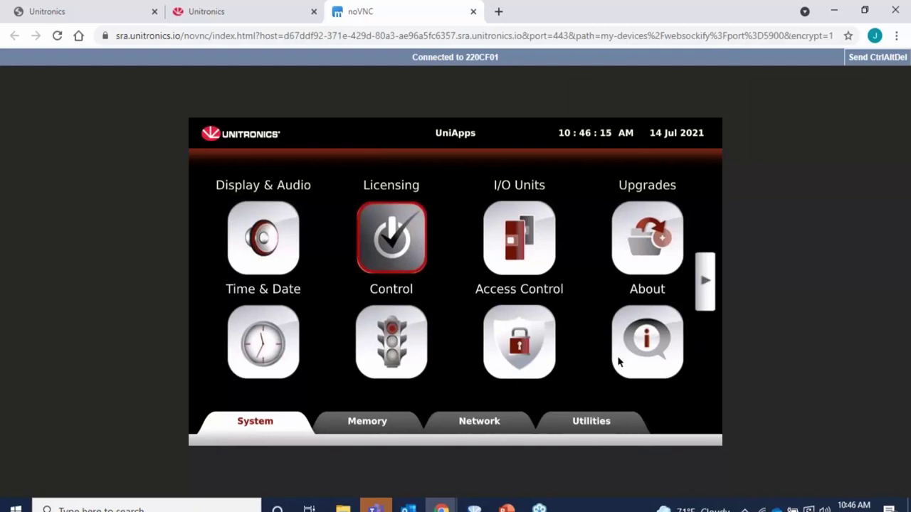
{"action": "left_click", "coordinate": [482, 427]}
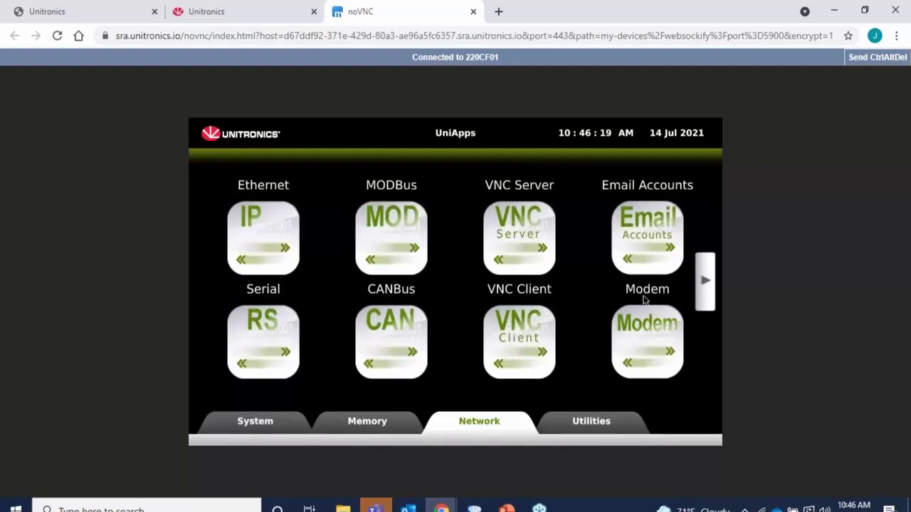
{"action": "left_click", "coordinate": [705, 281]}
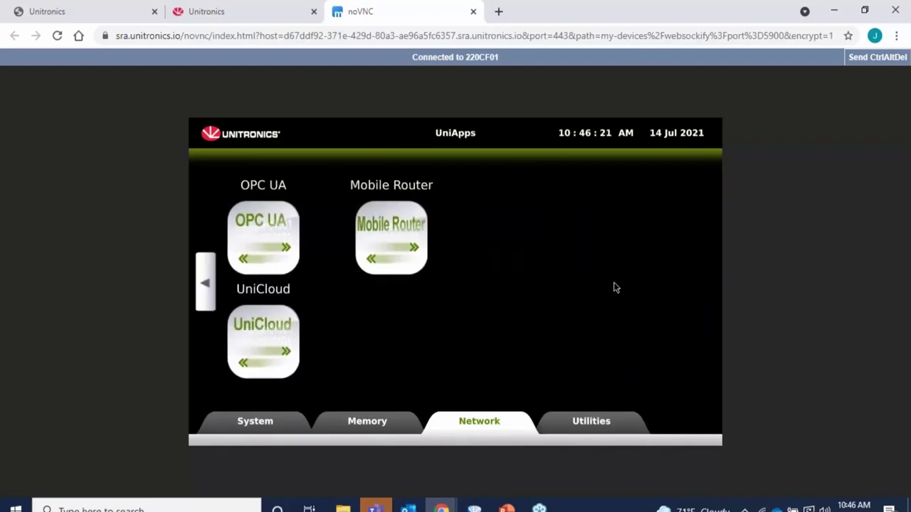
{"action": "left_click", "coordinate": [269, 338]}
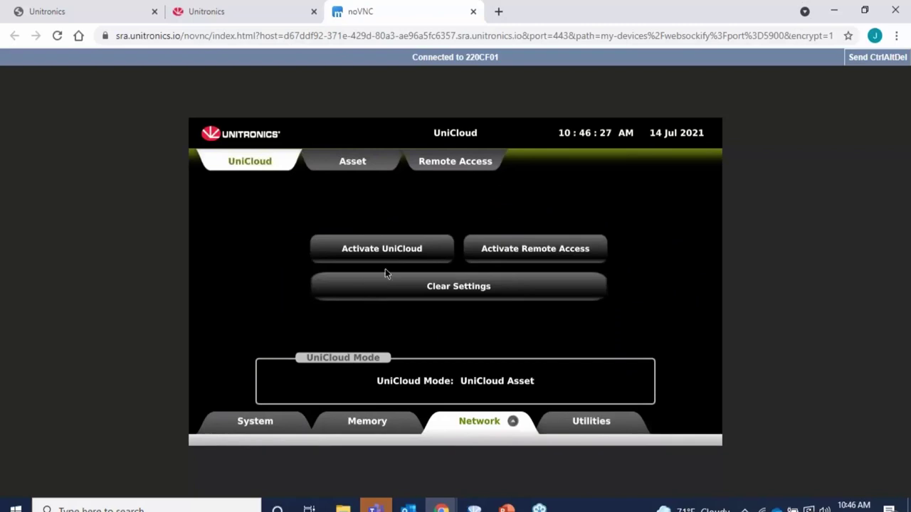
View the panel's UniCloud activation options and connection statistics, then return to the asset details.
{"action": "left_click", "coordinate": [403, 249]}
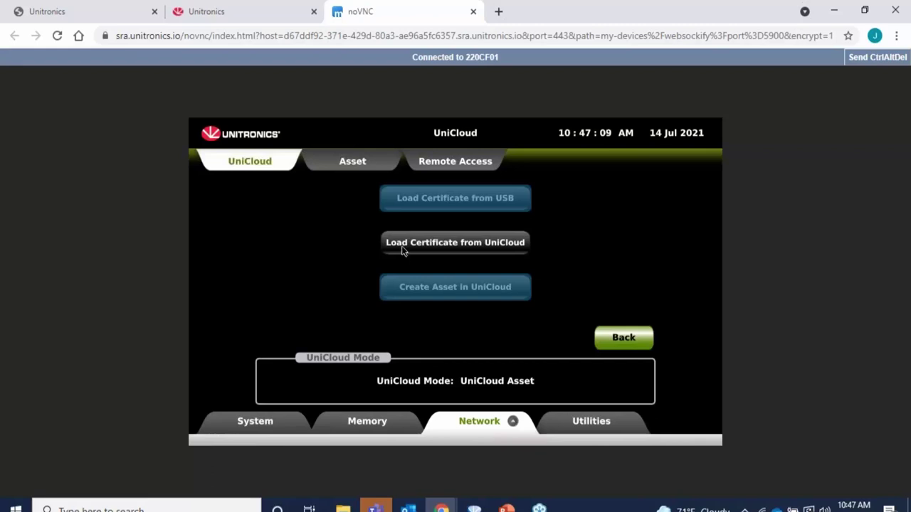
{"action": "left_click", "coordinate": [359, 169]}
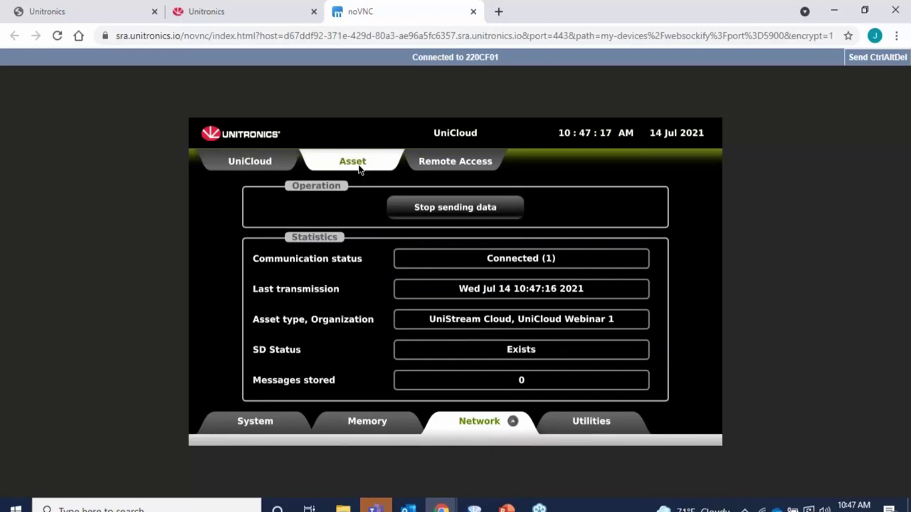
{"action": "left_click", "coordinate": [238, 13]}
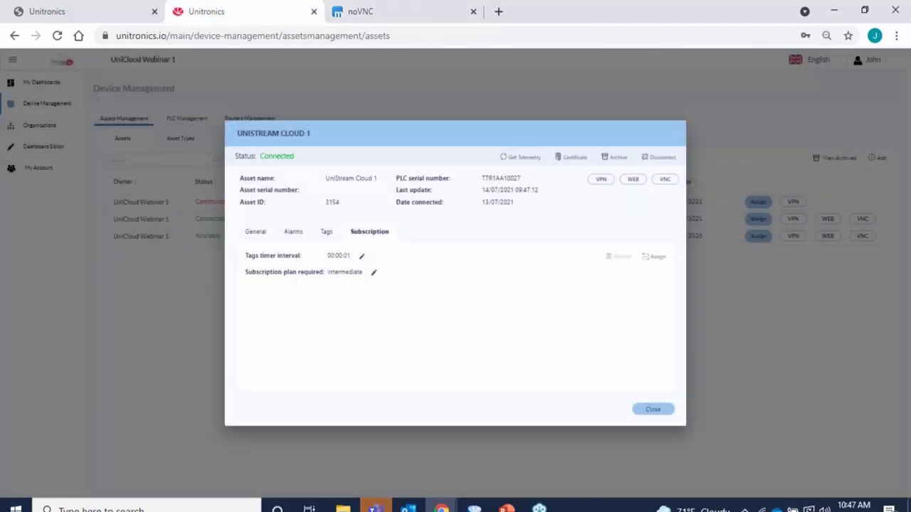
Switch the remote HMI to UserApp, its project screen showing Current Value 30.
{"action": "left_click", "coordinate": [418, 12]}
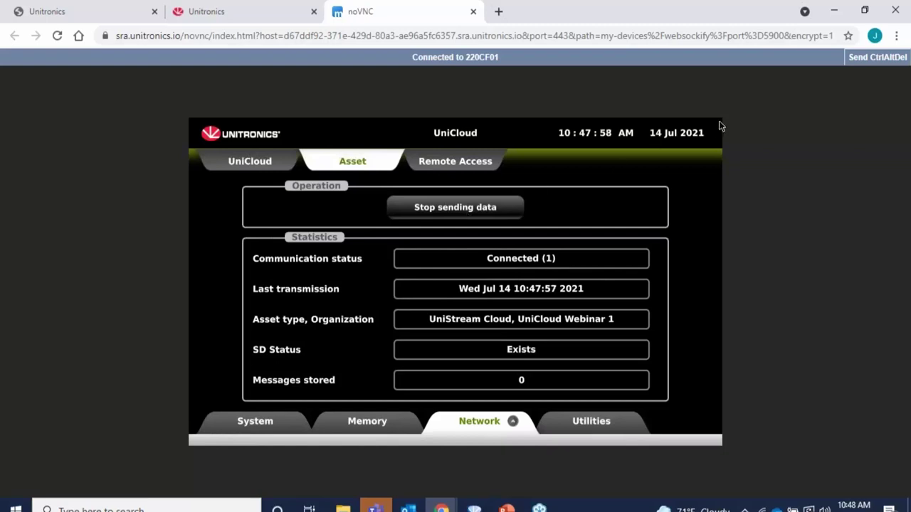
{"action": "left_click", "coordinate": [719, 126]}
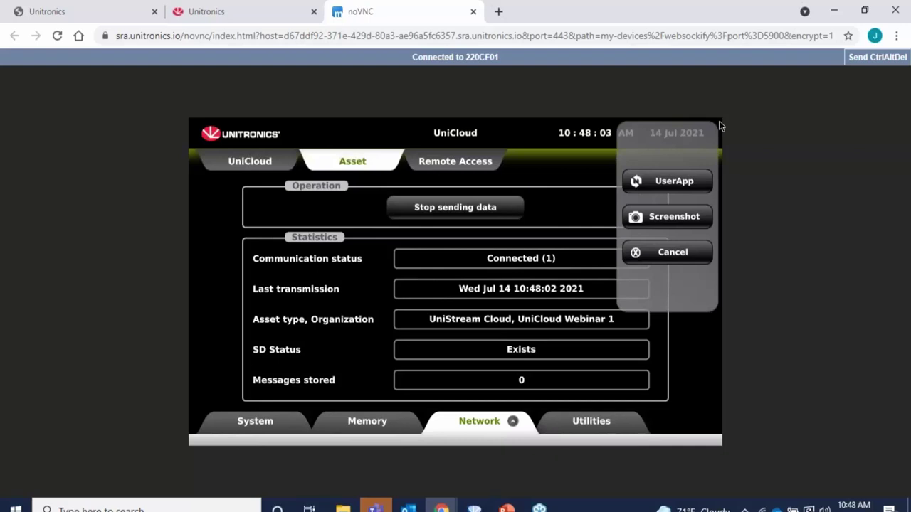
{"action": "left_click", "coordinate": [673, 184]}
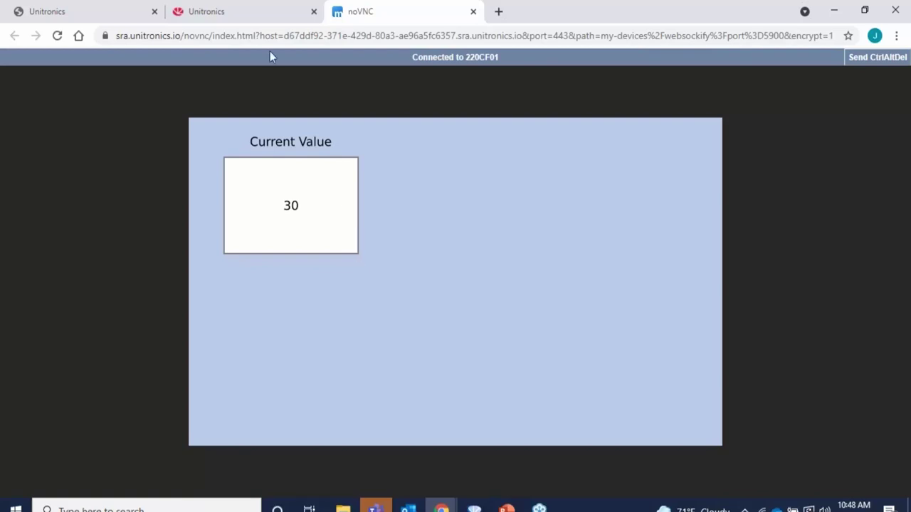
Close the noVNC session and UNISTREAM CLOUD 1 details, then open Dashboard 1 with the Columbus map.
{"action": "left_click", "coordinate": [474, 11]}
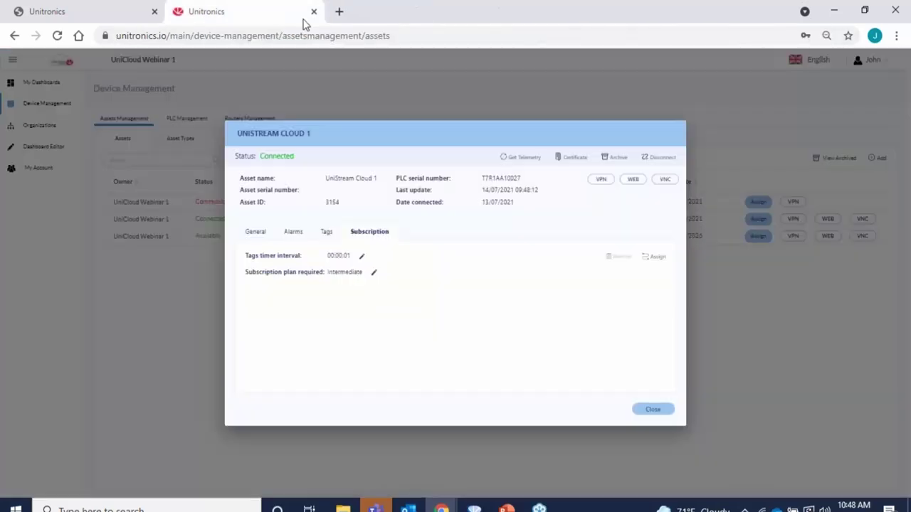
{"action": "left_click", "coordinate": [660, 410]}
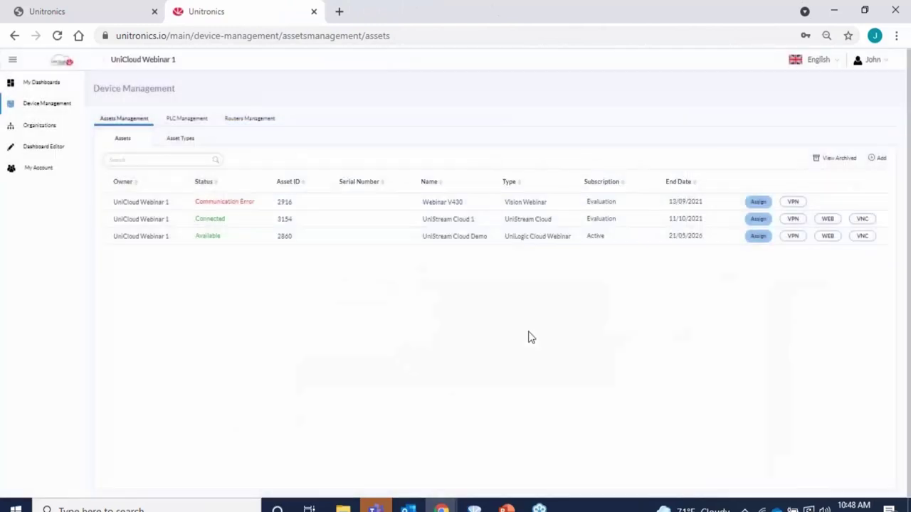
{"action": "left_click", "coordinate": [41, 84]}
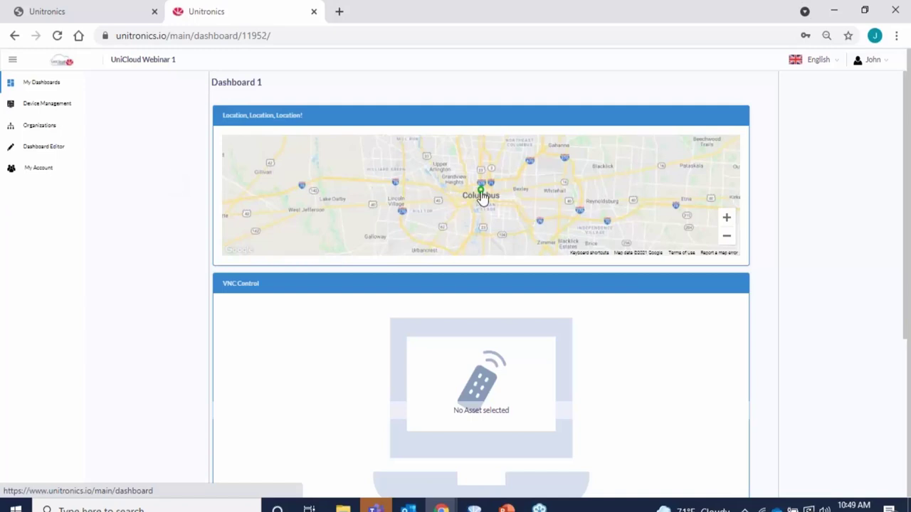
Select the Columbus asset from its map marker so the VNC Control panel shows Current Value 30.
{"action": "left_click_drag", "start_coordinate": [481, 197], "coordinate": [482, 237]}
{"action": "left_click", "coordinate": [482, 237]}
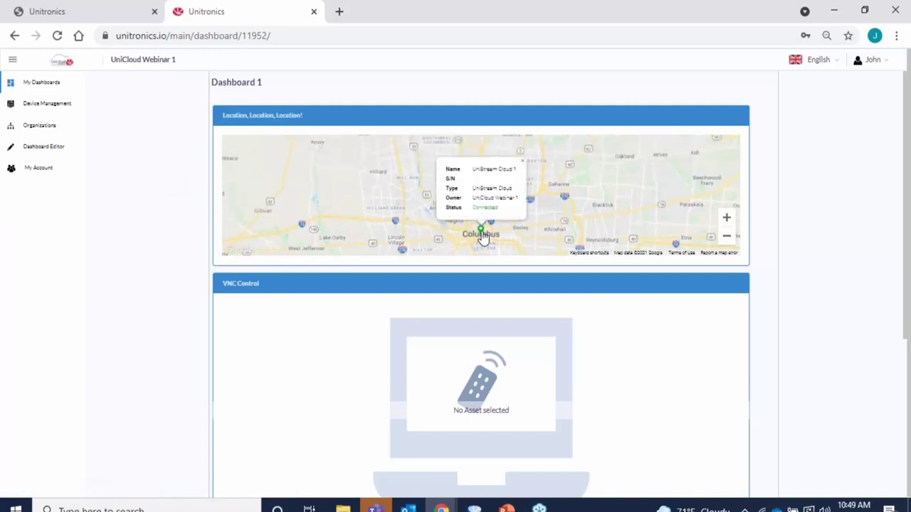
{"action": "left_click", "coordinate": [482, 236]}
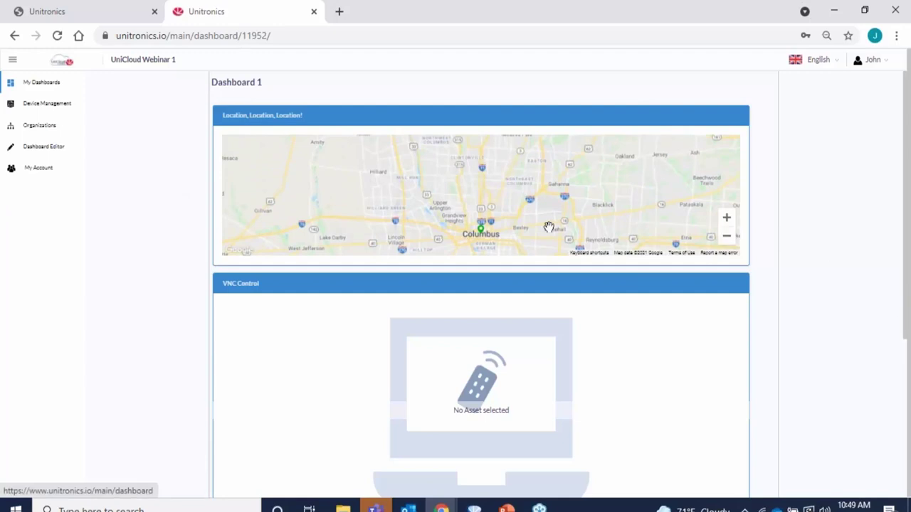
{"action": "left_click", "coordinate": [482, 234]}
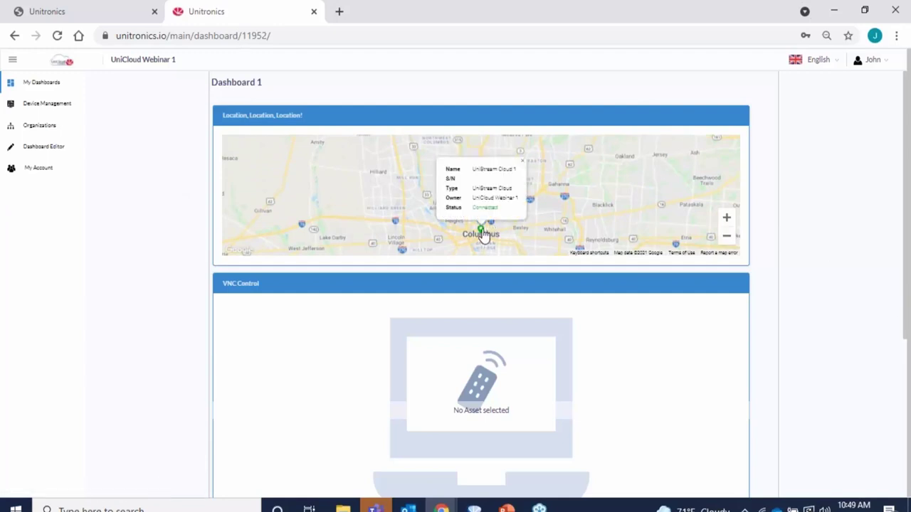
{"action": "left_click", "coordinate": [41, 82]}
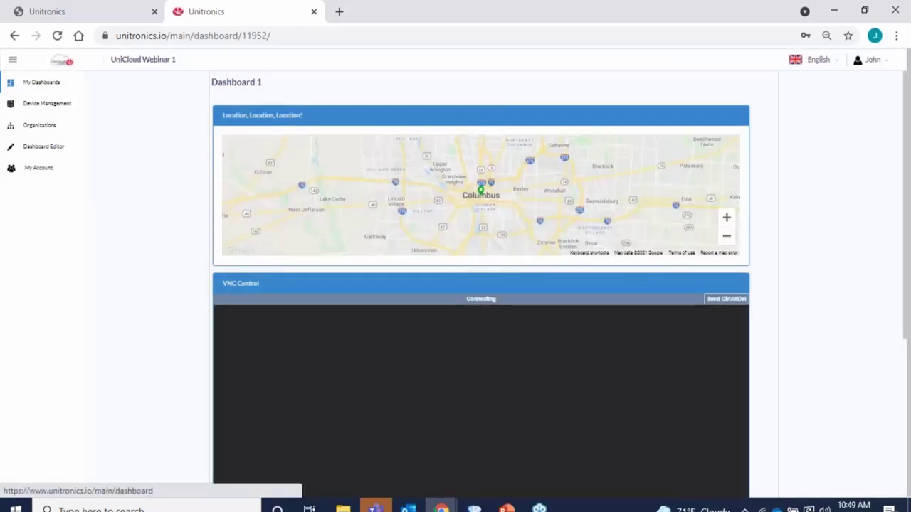
{"action": "left_click_drag", "start_coordinate": [907, 280], "coordinate": [907, 314]}
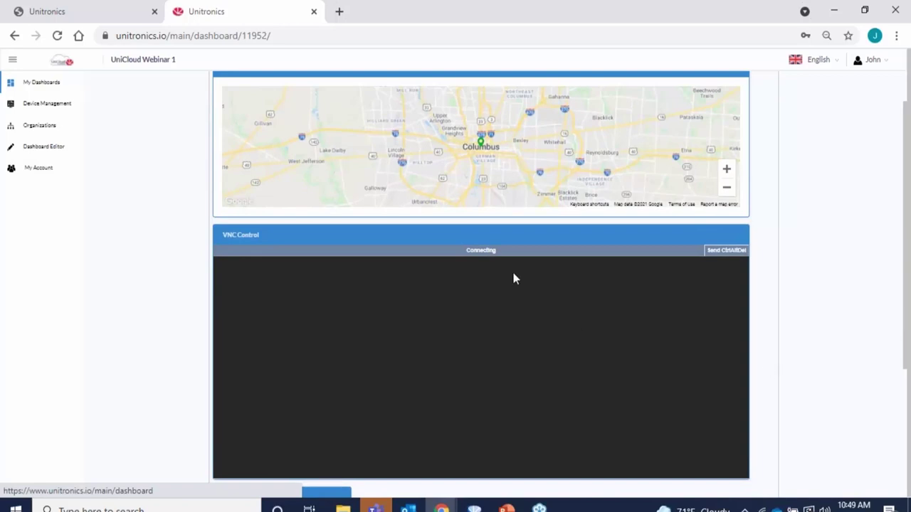
{"action": "left_click", "coordinate": [482, 144]}
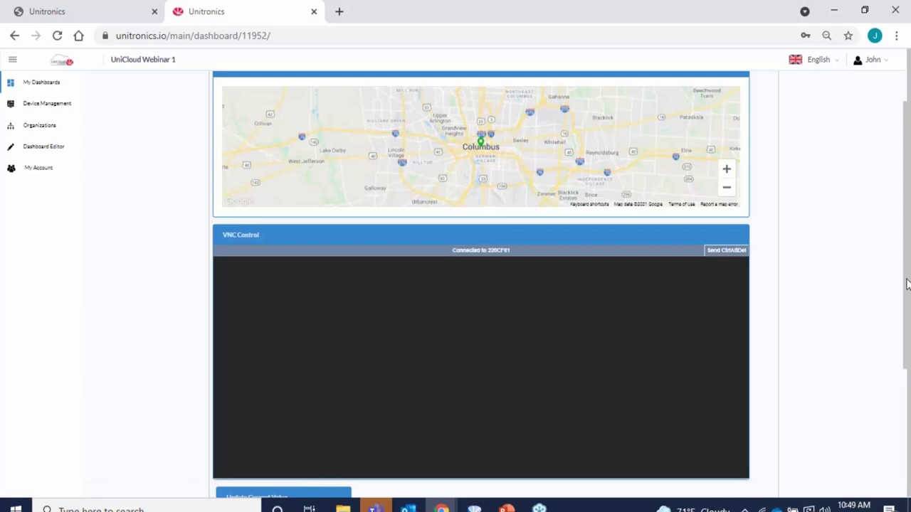
{"action": "left_click_drag", "start_coordinate": [907, 283], "coordinate": [900, 280]}
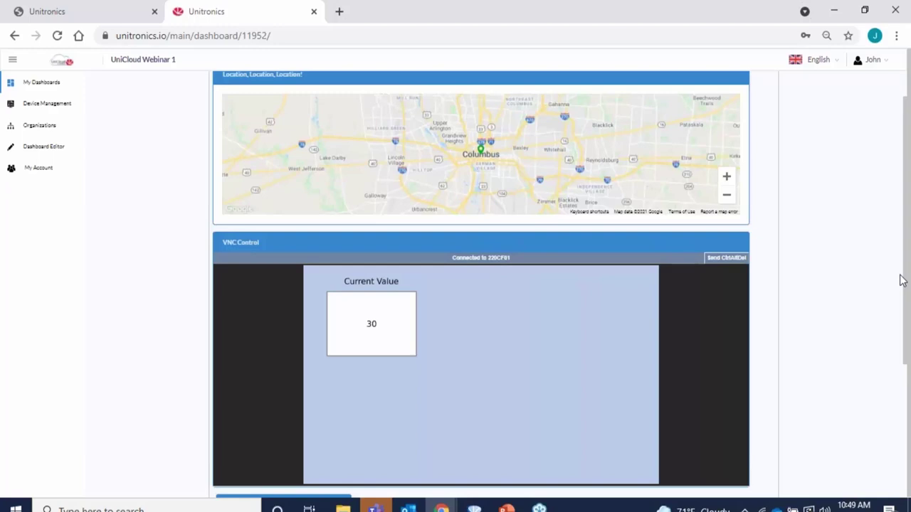
{"action": "left_click", "coordinate": [656, 269]}
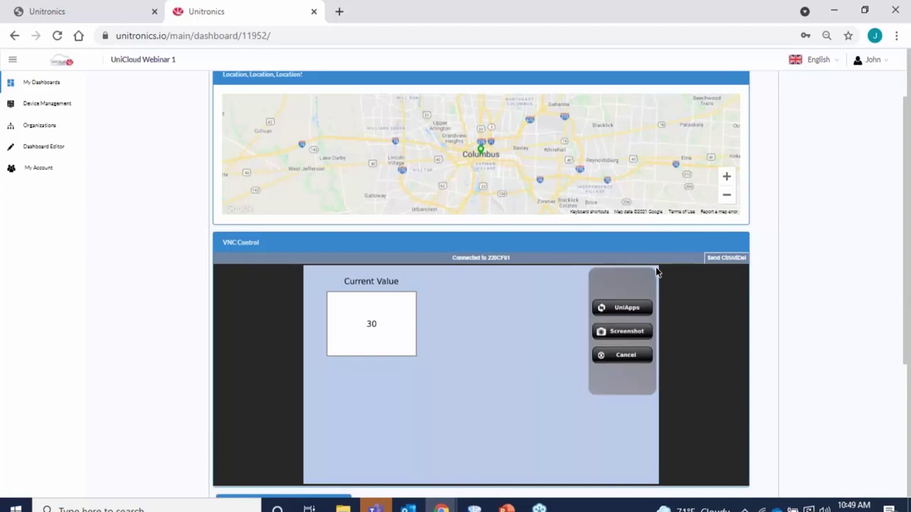
{"action": "left_click", "coordinate": [624, 309]}
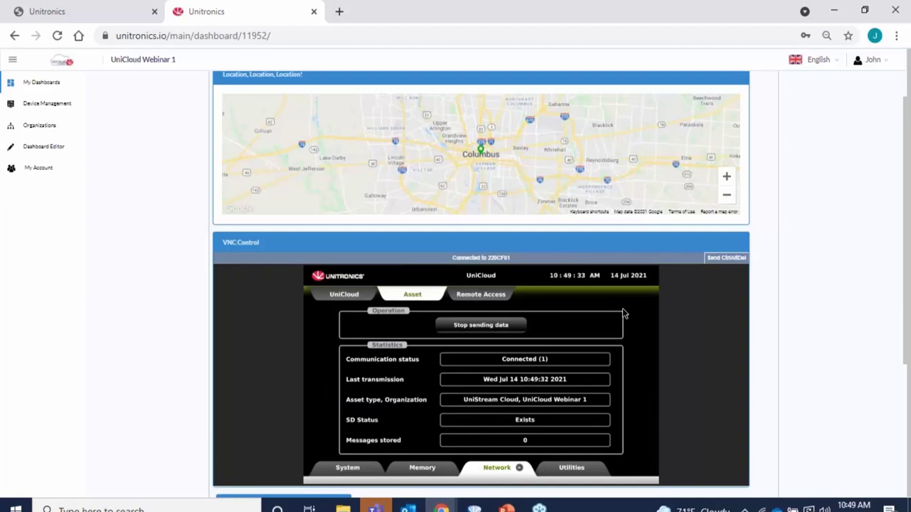
{"action": "left_click", "coordinate": [656, 270]}
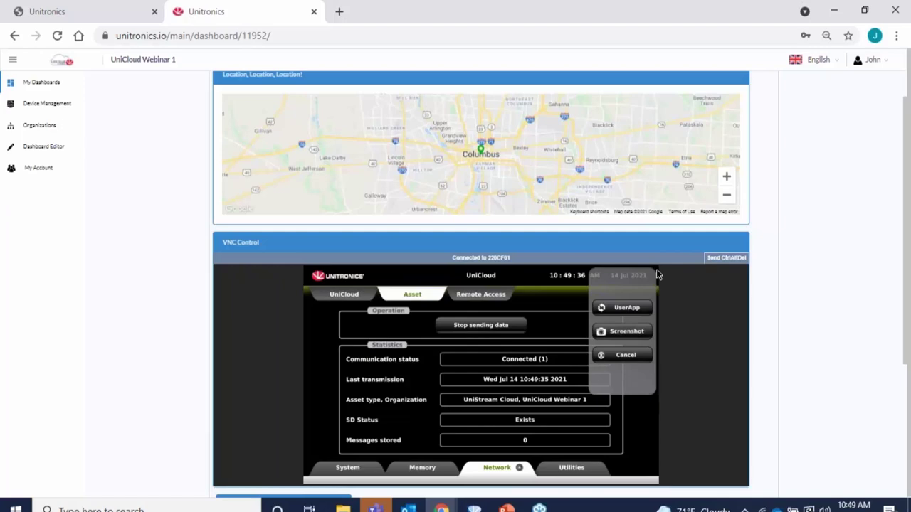
{"action": "left_click", "coordinate": [631, 310]}
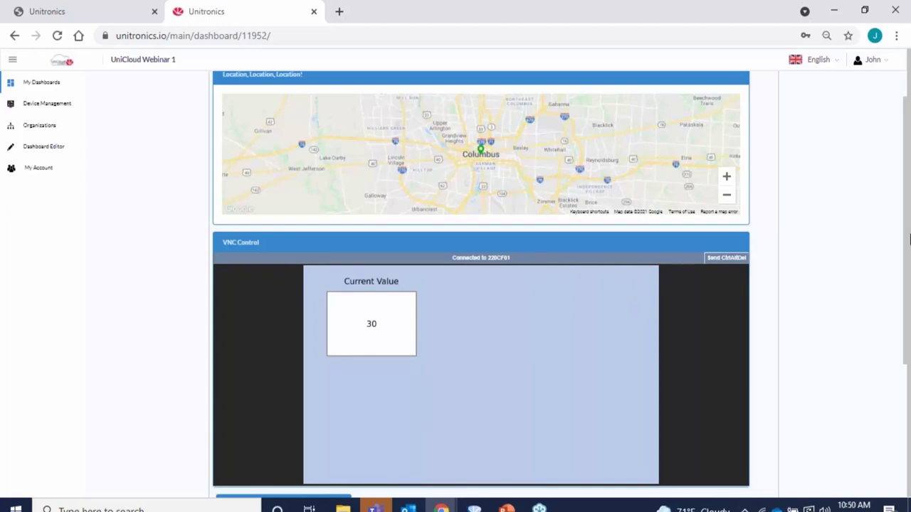
{"action": "left_click_drag", "start_coordinate": [908, 286], "coordinate": [909, 425]}
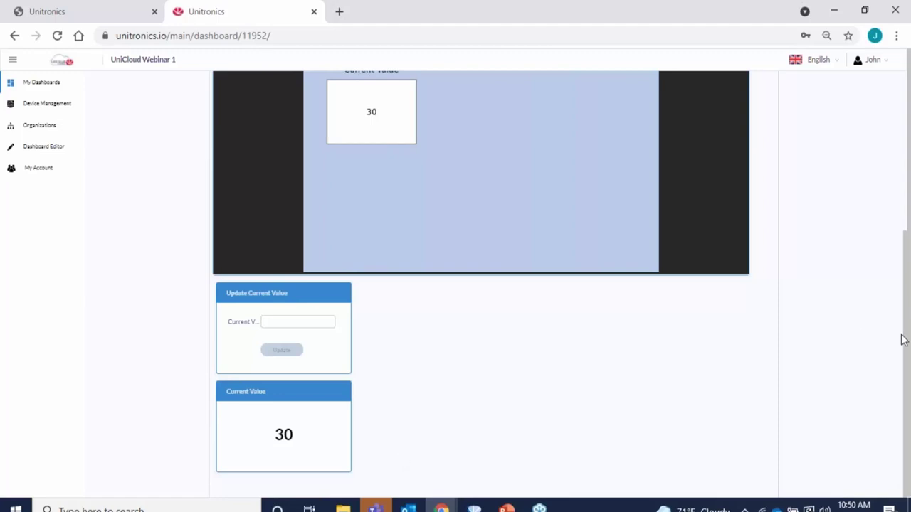
{"action": "left_click_drag", "start_coordinate": [904, 342], "coordinate": [898, 272]}
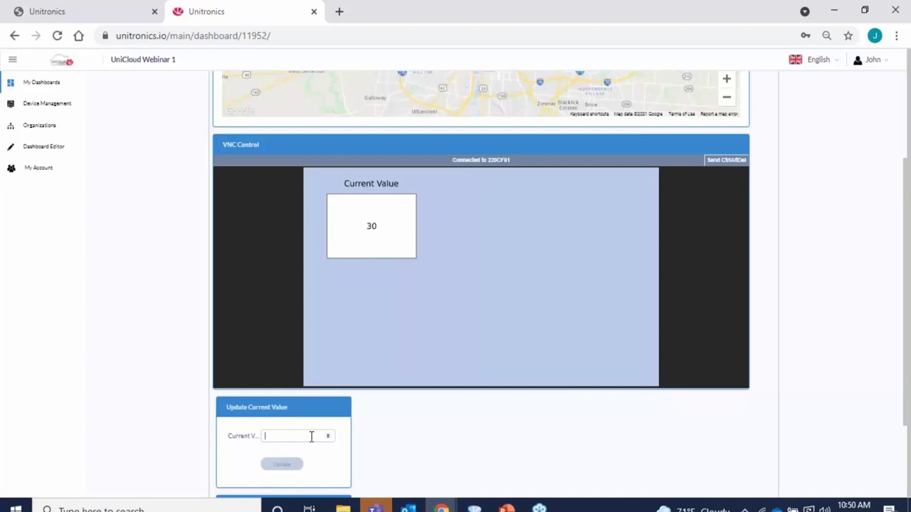
Update UniStream Cloud 1's Current Value to 50 and confirm the change.
{"action": "type", "text": "50"}
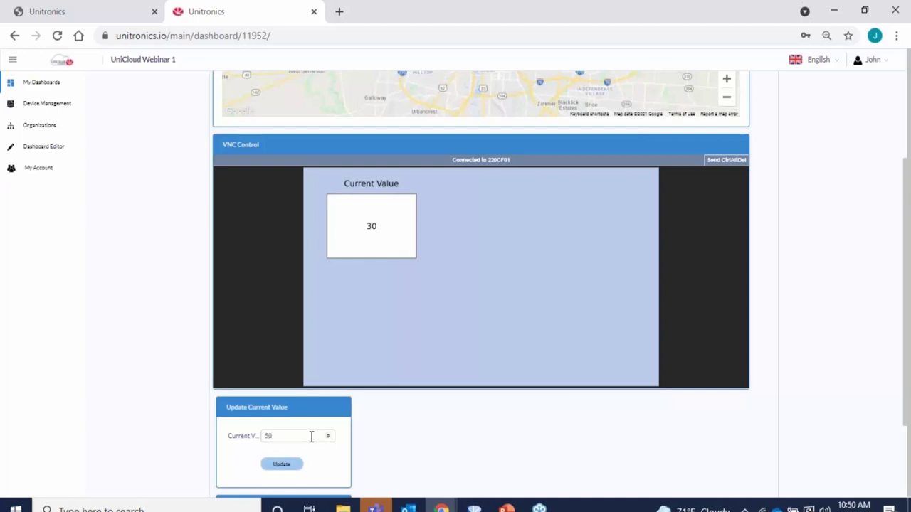
{"action": "left_click", "coordinate": [282, 466]}
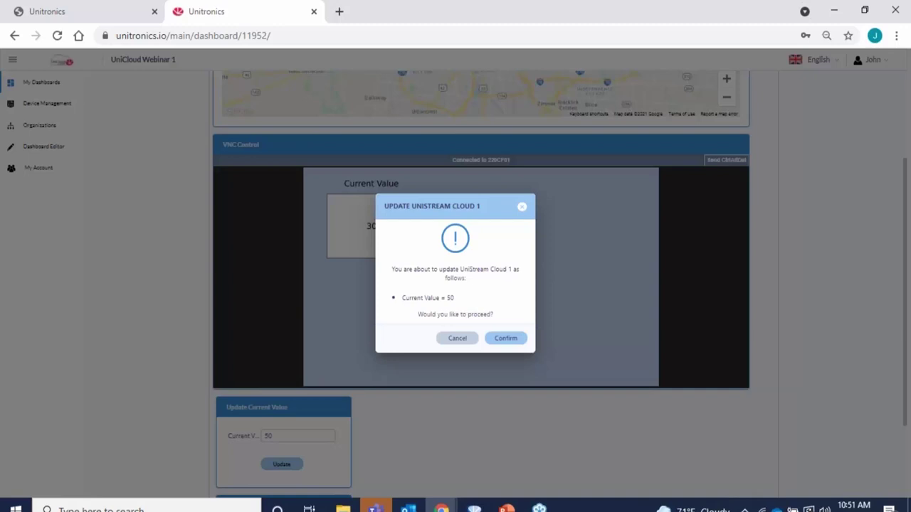
{"action": "left_click", "coordinate": [506, 339]}
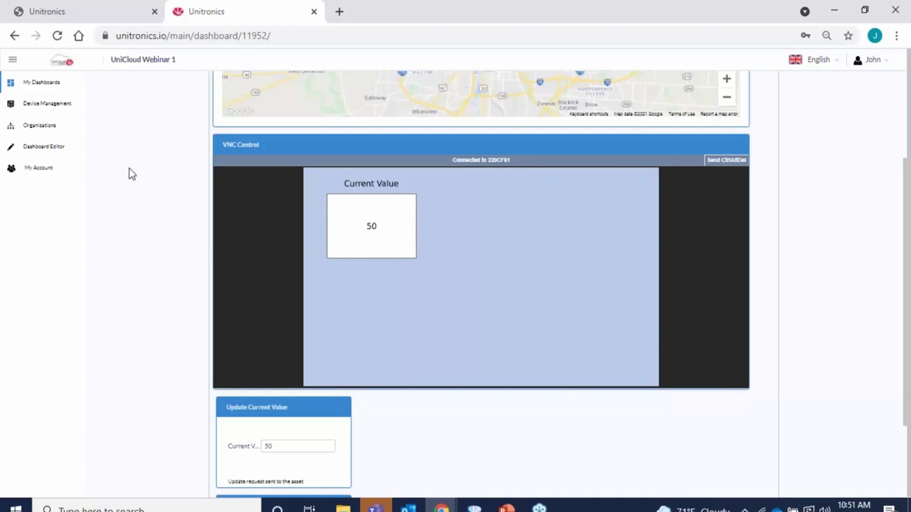
Go to the organization's Users list and start a new user entry.
{"action": "left_click", "coordinate": [40, 126]}
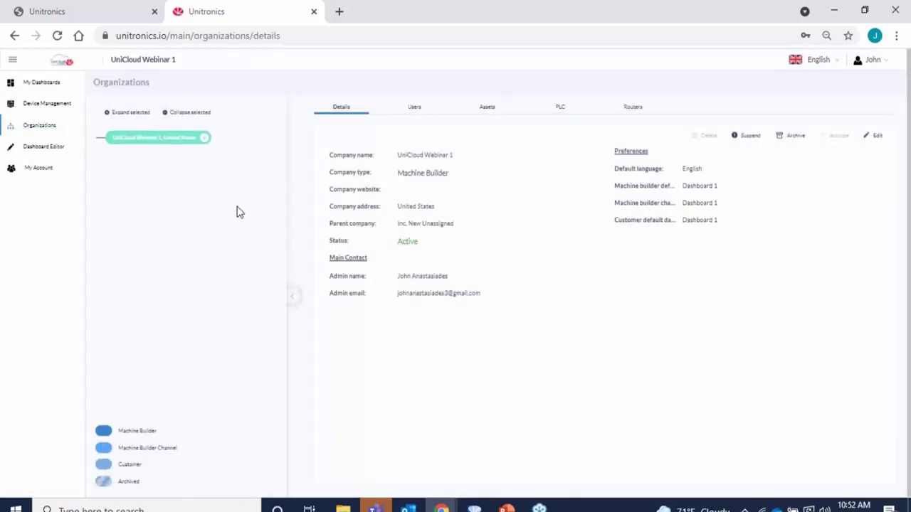
{"action": "left_click", "coordinate": [416, 111]}
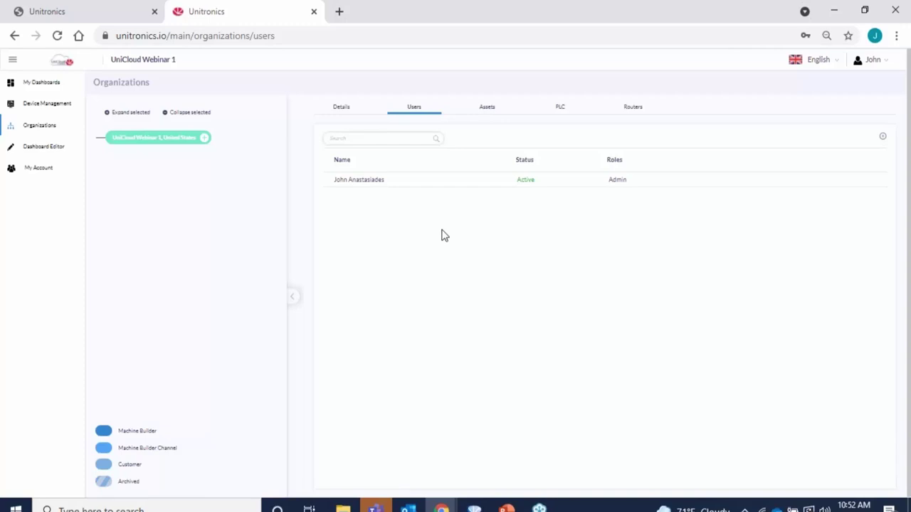
{"action": "left_click", "coordinate": [882, 138]}
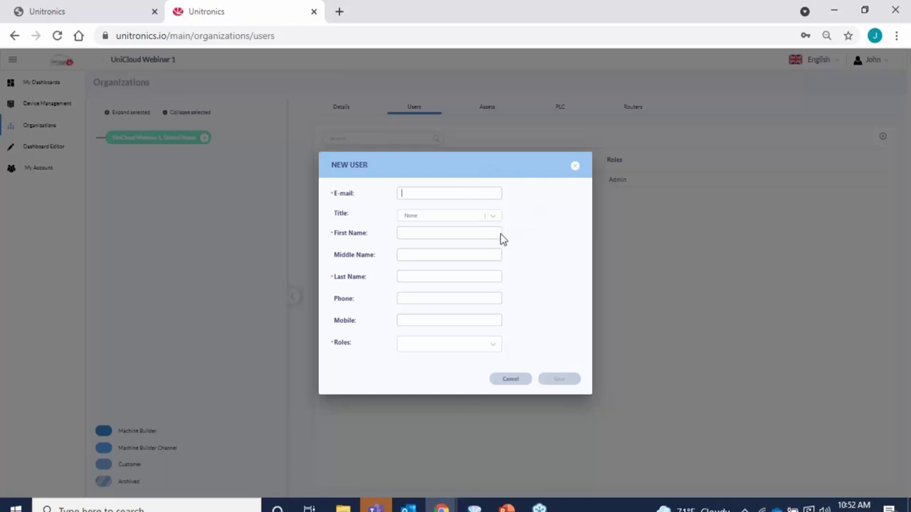
Assign the Device Viewer, Organization Viewer and Dashboard Remote Access roles to the new user.
{"action": "left_click", "coordinate": [466, 349]}
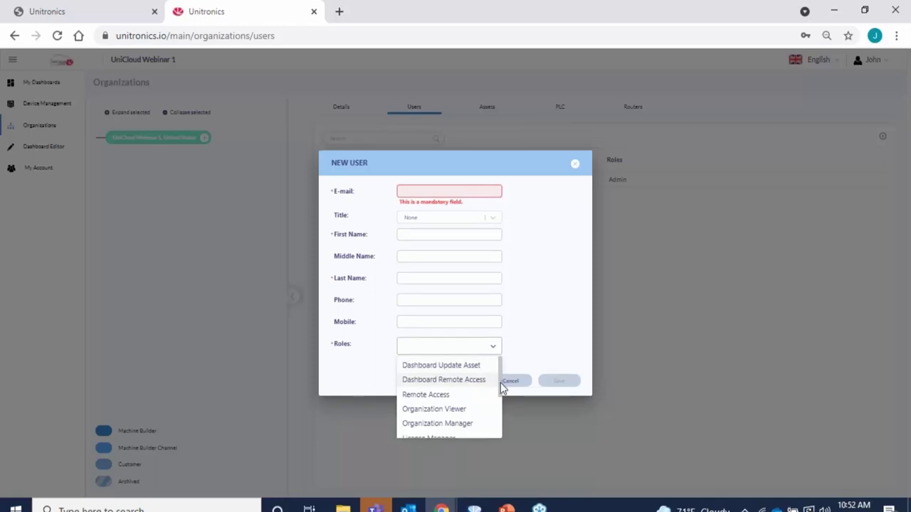
{"action": "left_click_drag", "start_coordinate": [501, 383], "coordinate": [502, 426]}
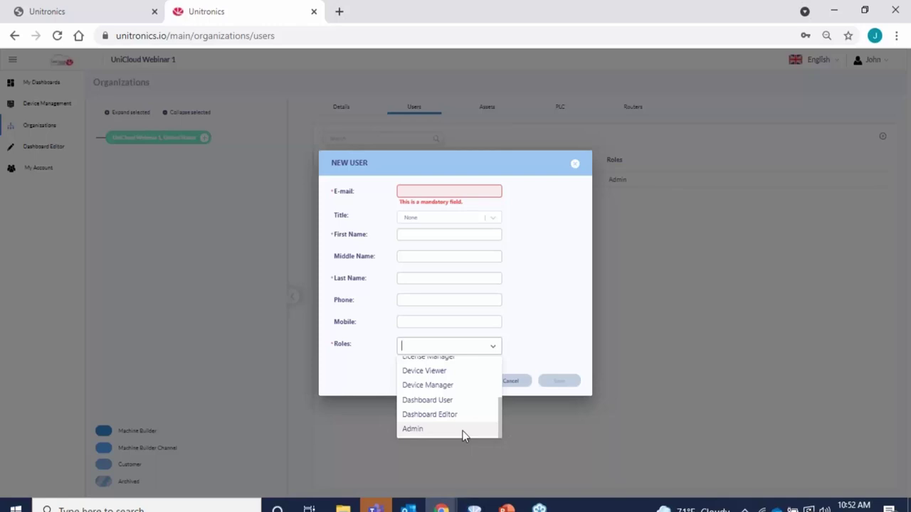
{"action": "left_click", "coordinate": [443, 371]}
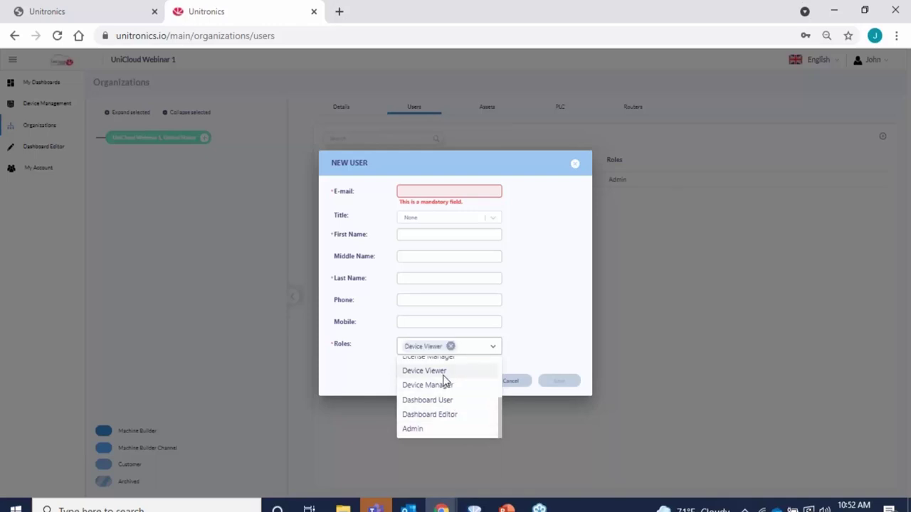
{"action": "left_click_drag", "start_coordinate": [503, 418], "coordinate": [496, 382]}
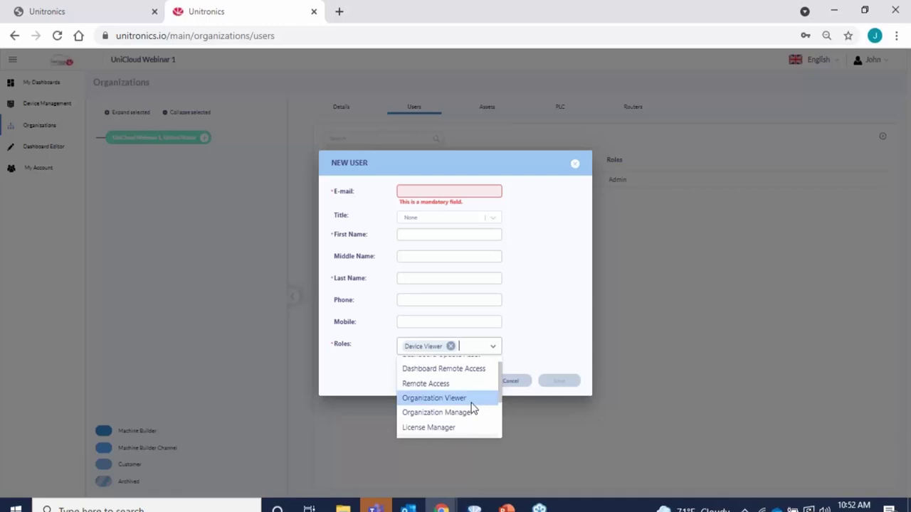
{"action": "left_click_drag", "start_coordinate": [500, 390], "coordinate": [498, 375]}
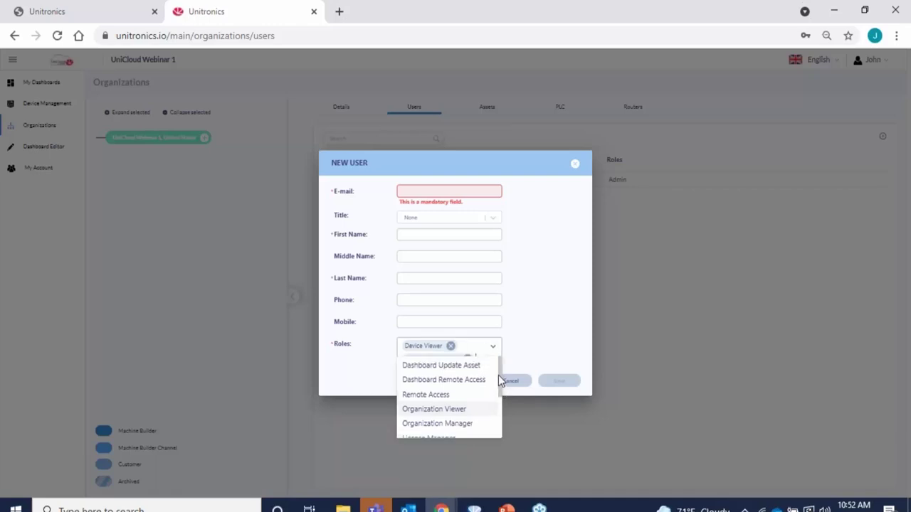
{"action": "key", "text": "Return"}
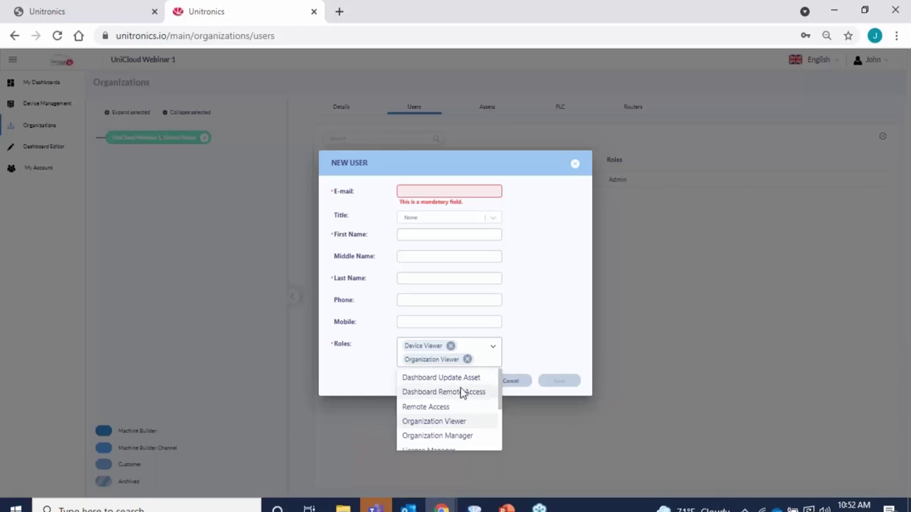
{"action": "left_click", "coordinate": [443, 393]}
Discard the new-user form without saving and bring the UniLogic UniStream Cloud project forward.
{"action": "left_click", "coordinate": [541, 362]}
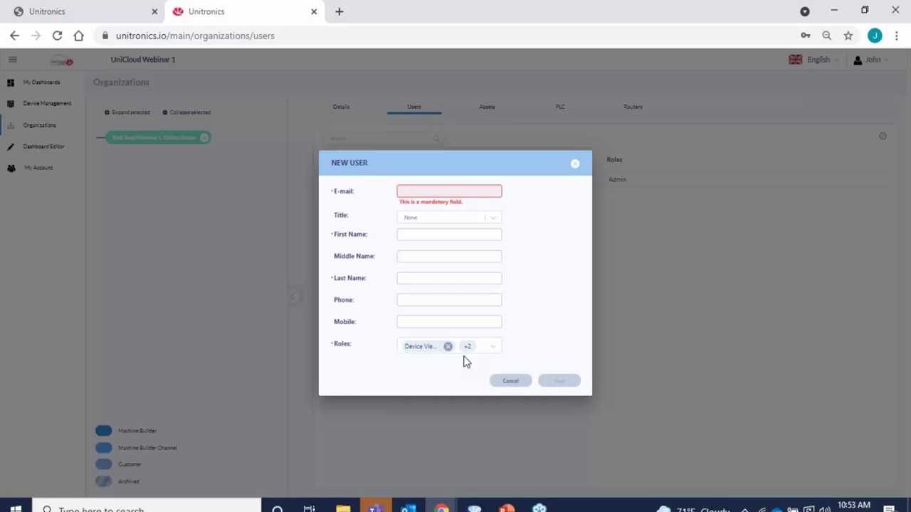
{"action": "left_click", "coordinate": [510, 383]}
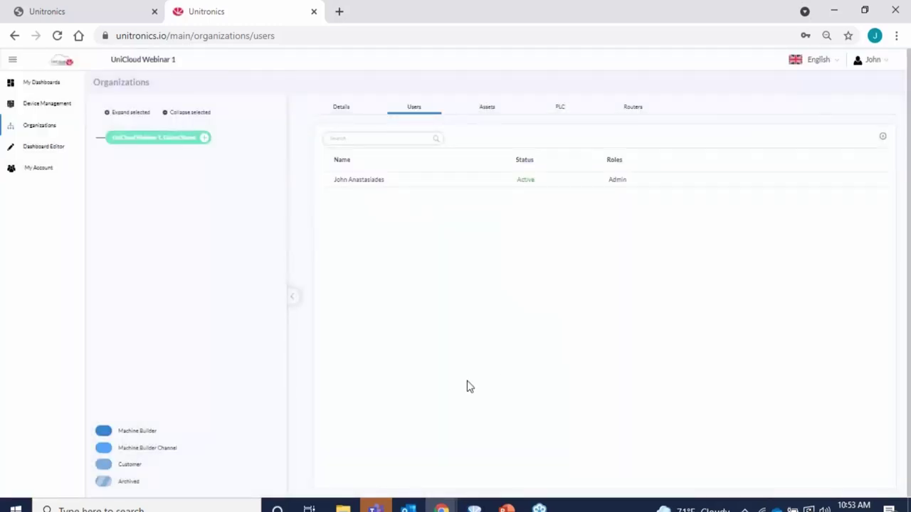
{"action": "left_click", "coordinate": [538, 510]}
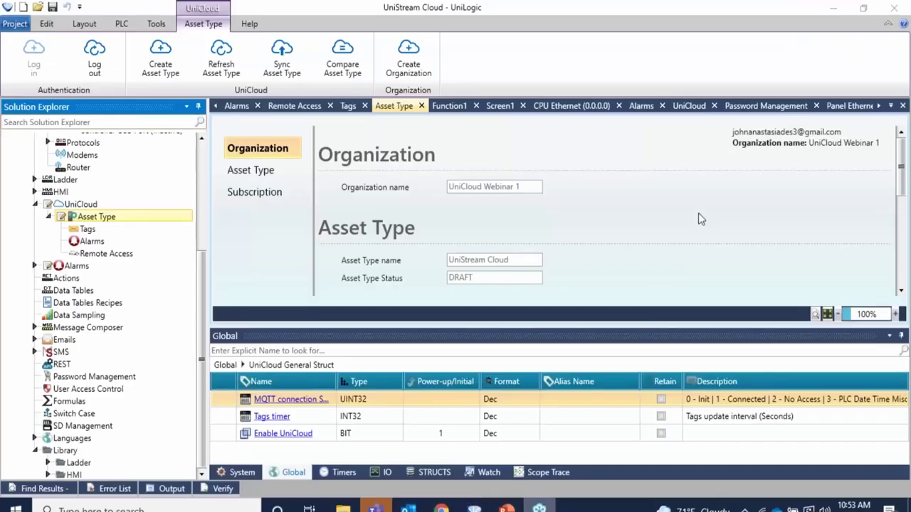